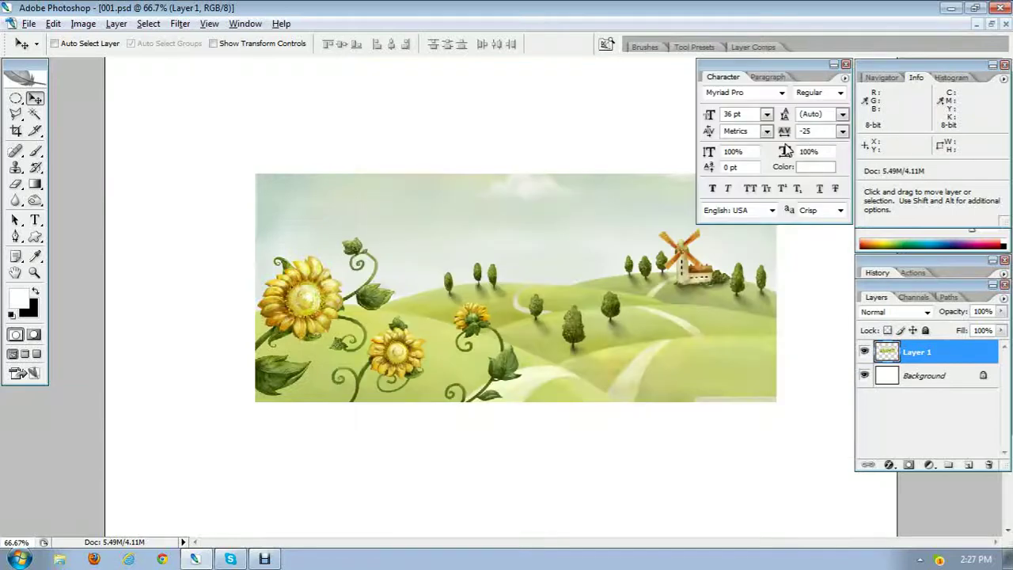
Step: Switch to content-box-shadows-psd.jpg and view the whole sheet of numbered box shadow samples at 100%
key("ctrl+Tab")
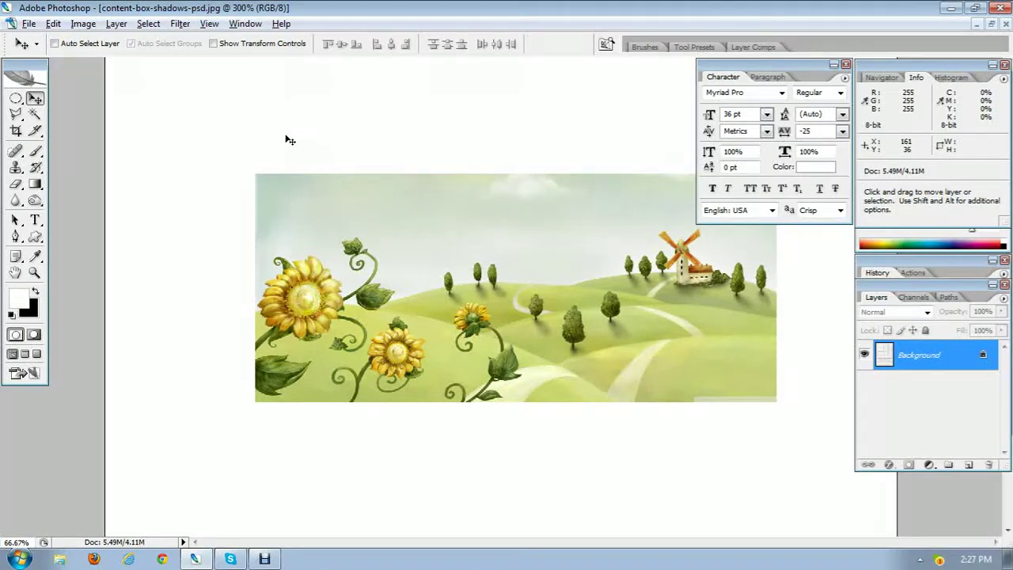
key("Tab")
key("ctrl+Tab")
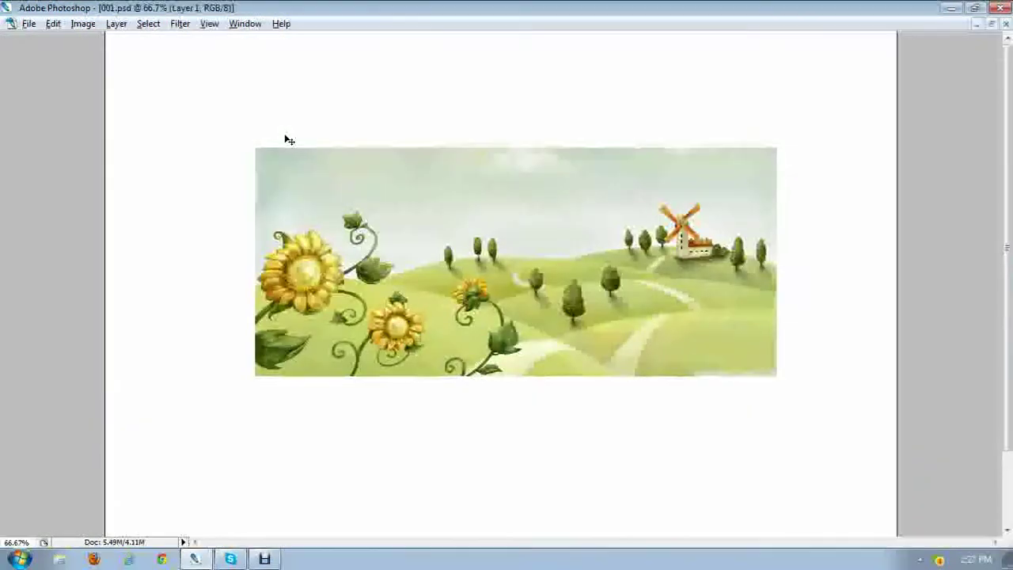
key("ctrl+Tab")
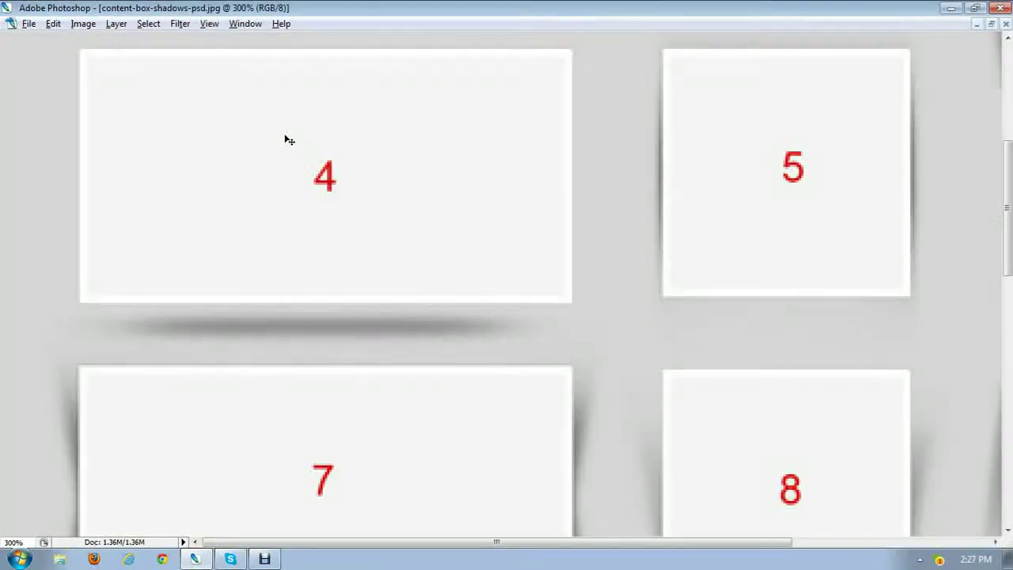
key("Tab")
left_click_drag(288, 188, 293, 343)
key("ctrl+alt+0")
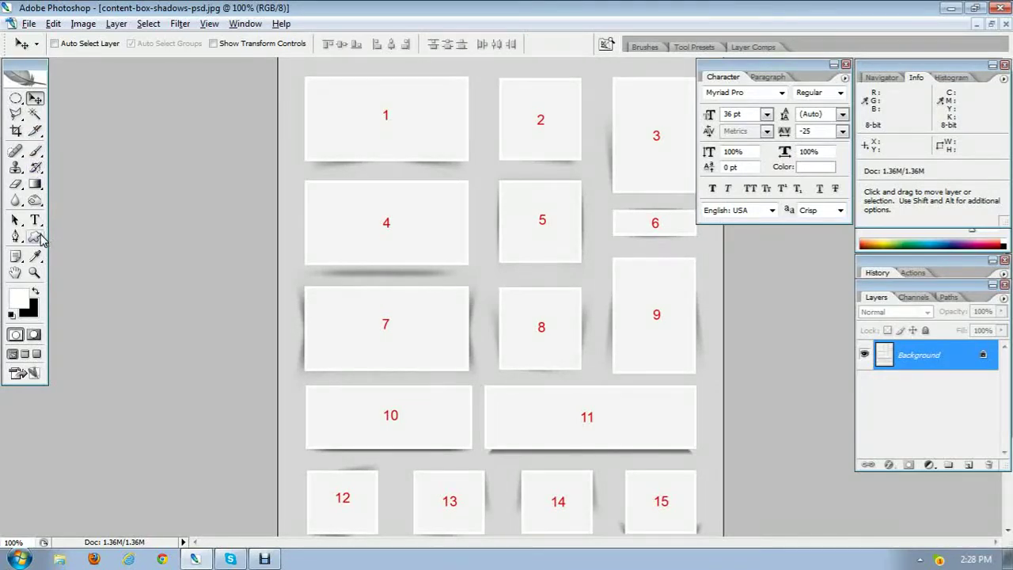
Step: Inspect the shadow beneath sample box 4 up close at 300% in full screen mode
key("ctrl+plus")
key("ctrl+plus")
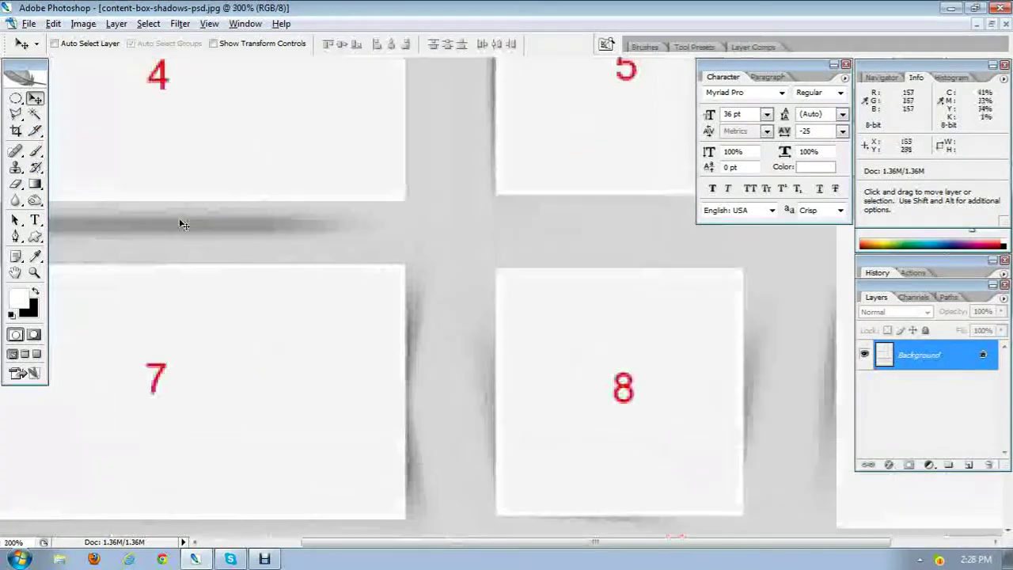
left_click_drag(306, 269, 457, 362)
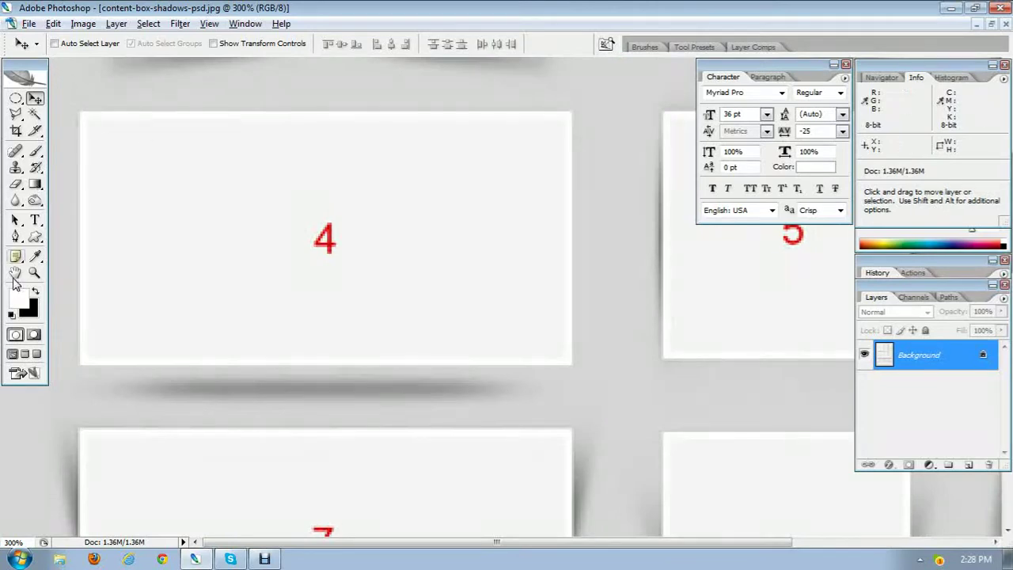
key("f")
key("f")
left_click_drag(251, 305, 313, 378)
key("space")
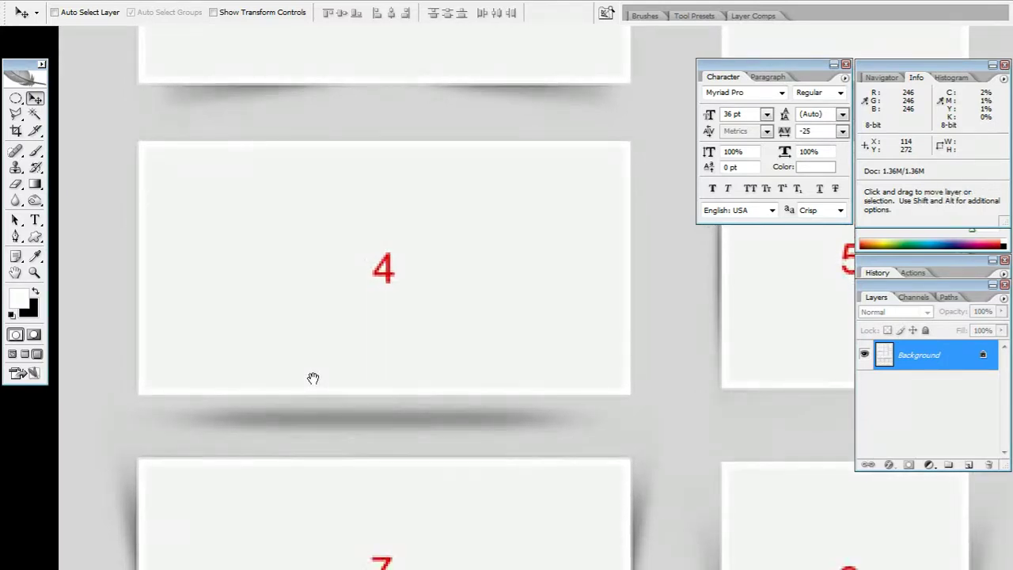
key("alt")
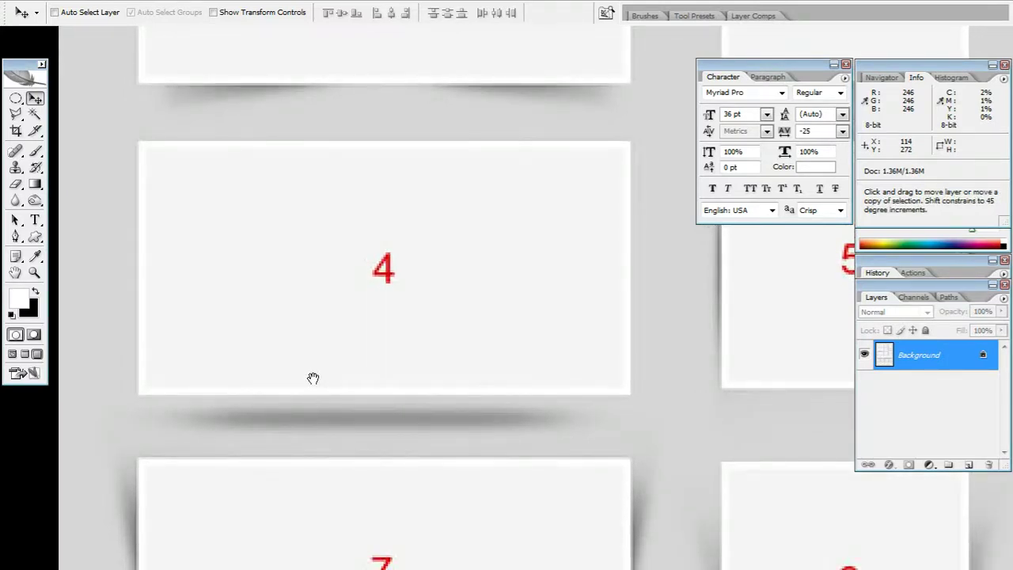
Step: Return to 001.psd in a maximized window and check Layer 1 against the Background by hiding and showing it
key("ctrl+Tab")
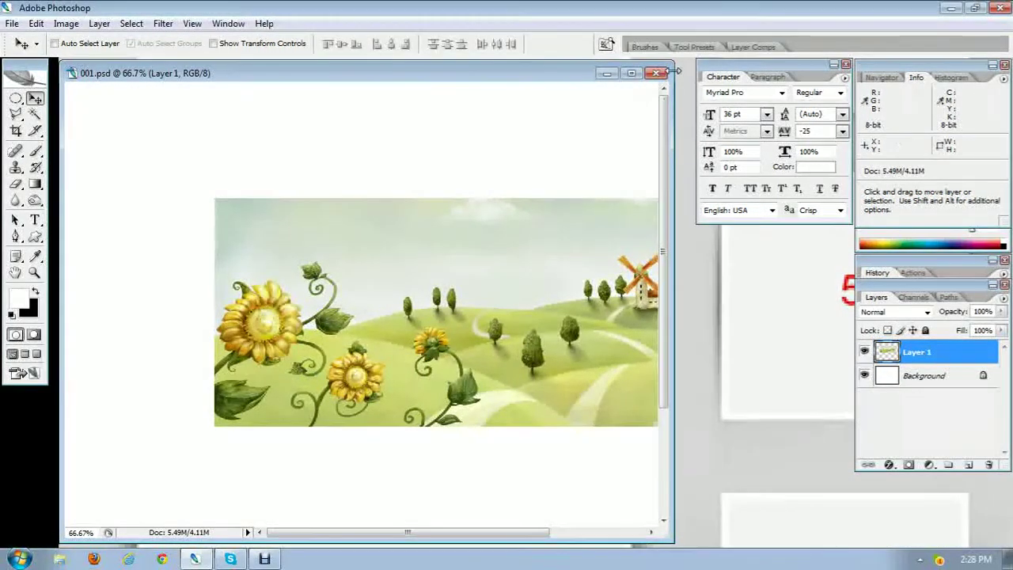
left_click(631, 73)
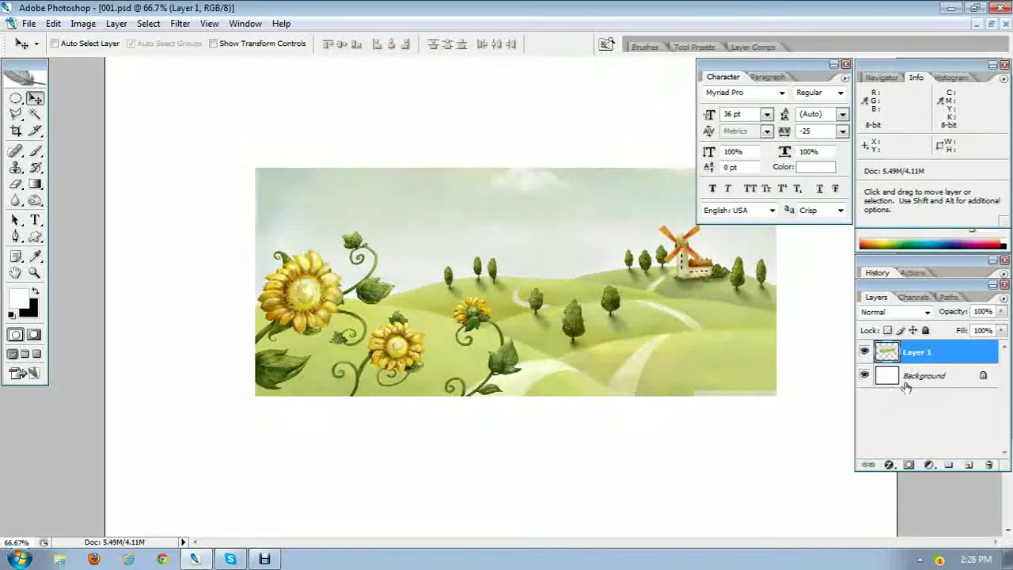
left_click(934, 376)
left_click(865, 353)
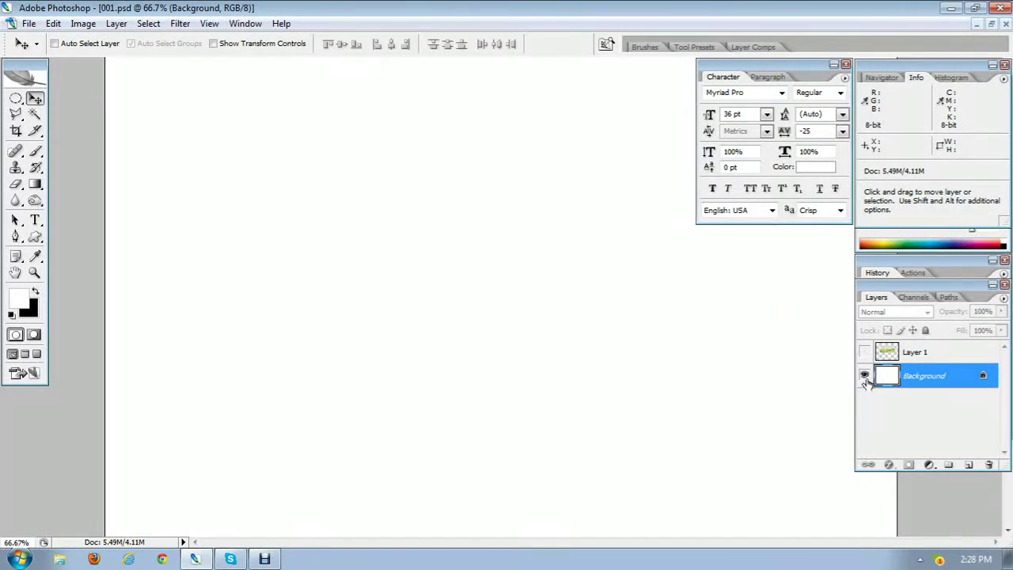
left_click(865, 353)
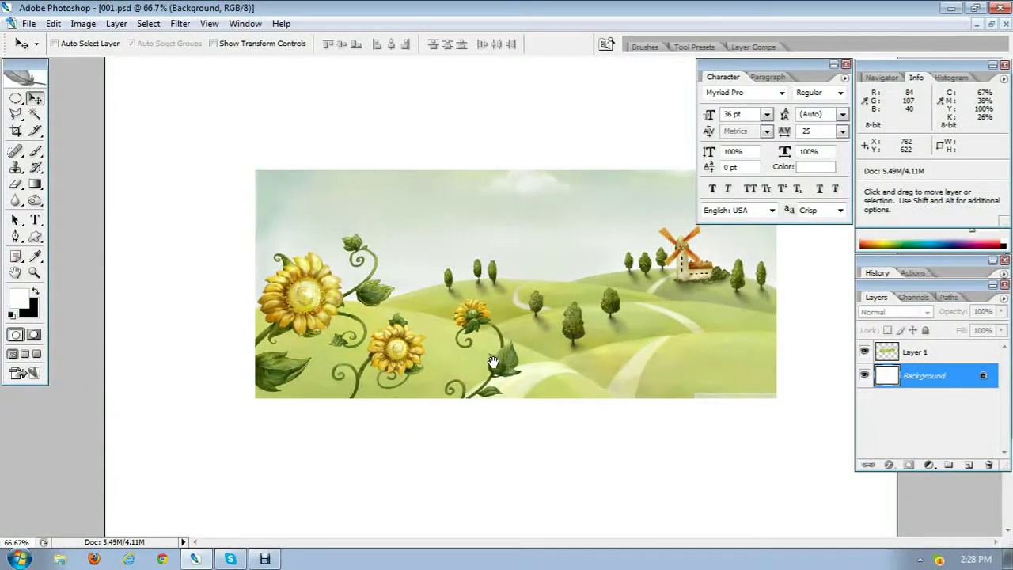
Step: View the landscape at 100%, collapse the Character palette and move it clear of the windmill
key("ctrl+plus")
left_click_drag(638, 372, 588, 411)
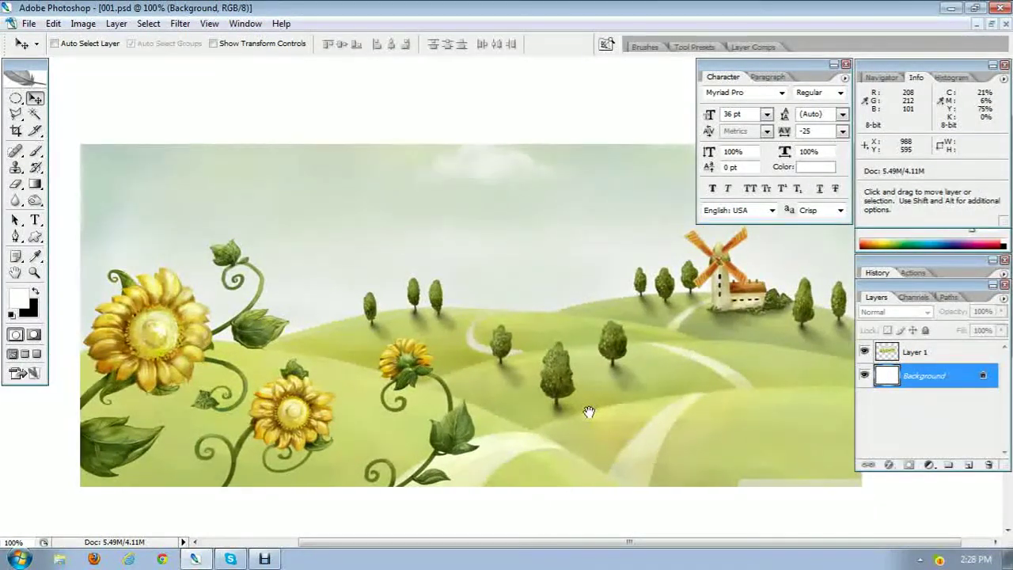
double_click(793, 68)
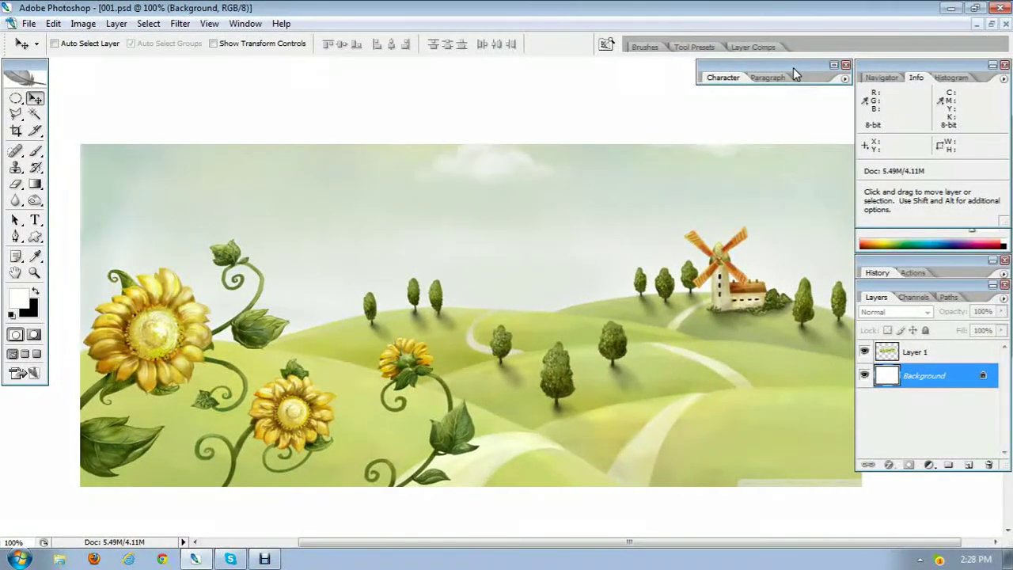
left_click_drag(793, 67, 700, 67)
Step: Add an outside Stroke effect to Layer 1 and set its color to white (ffffff)
left_click_drag(618, 325, 579, 296)
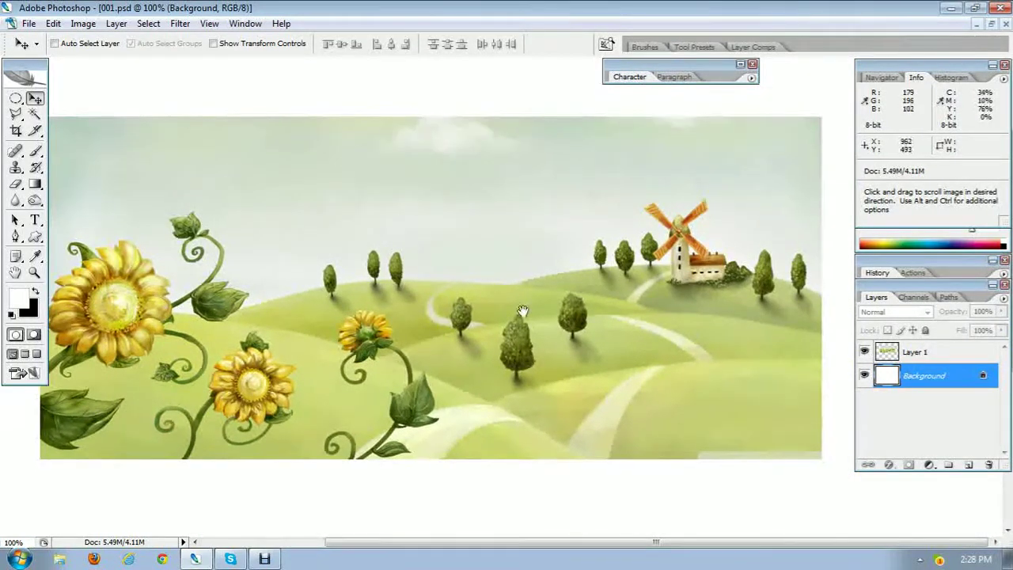
left_click_drag(504, 321, 556, 319)
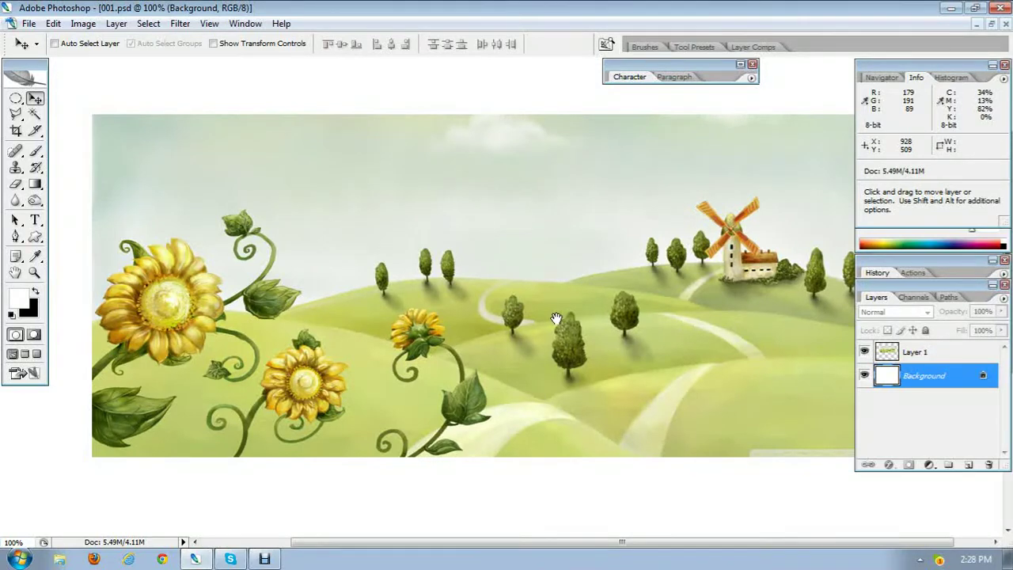
left_click_drag(669, 311, 760, 175)
double_click(952, 356)
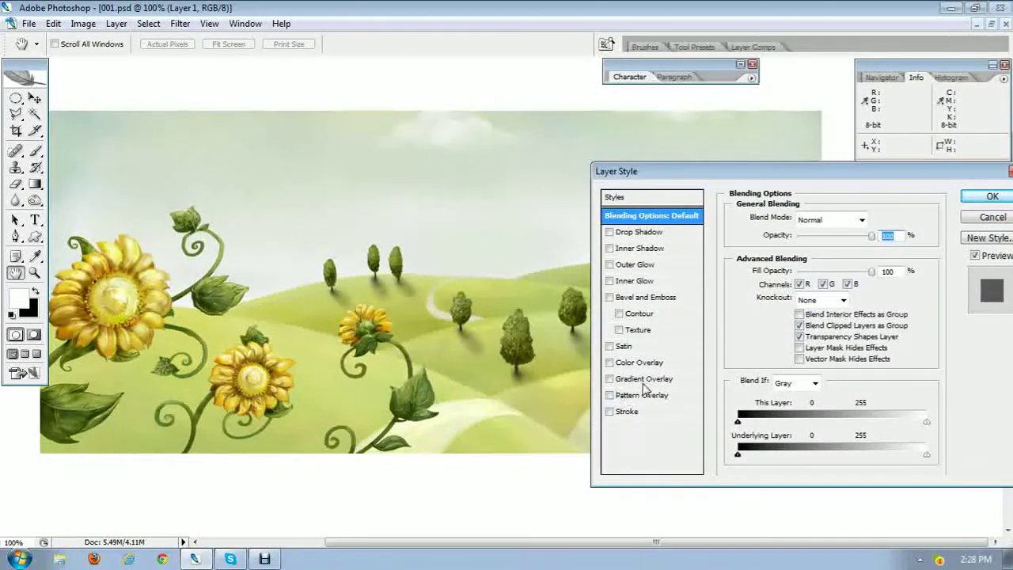
left_click(624, 413)
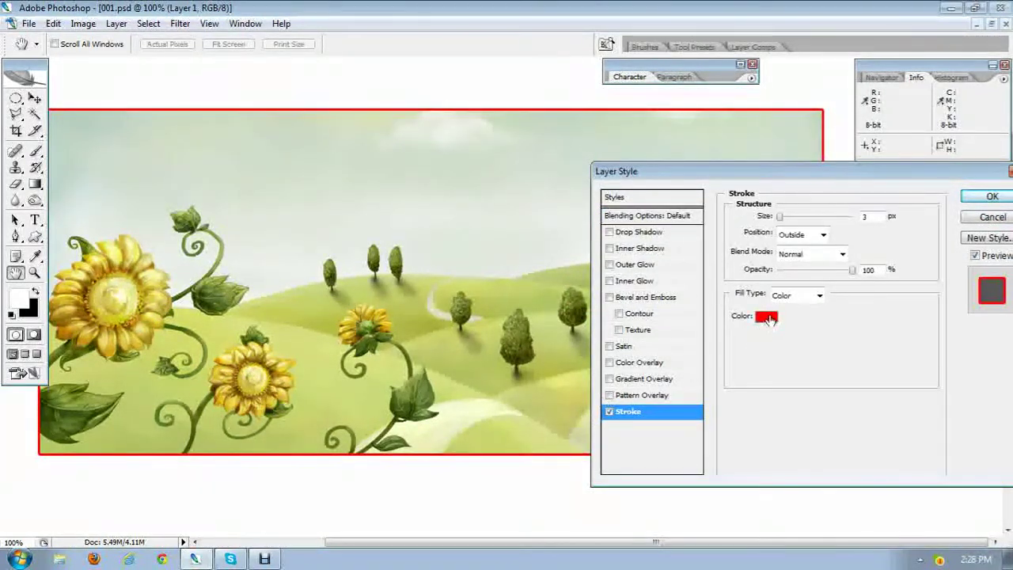
left_click(767, 318)
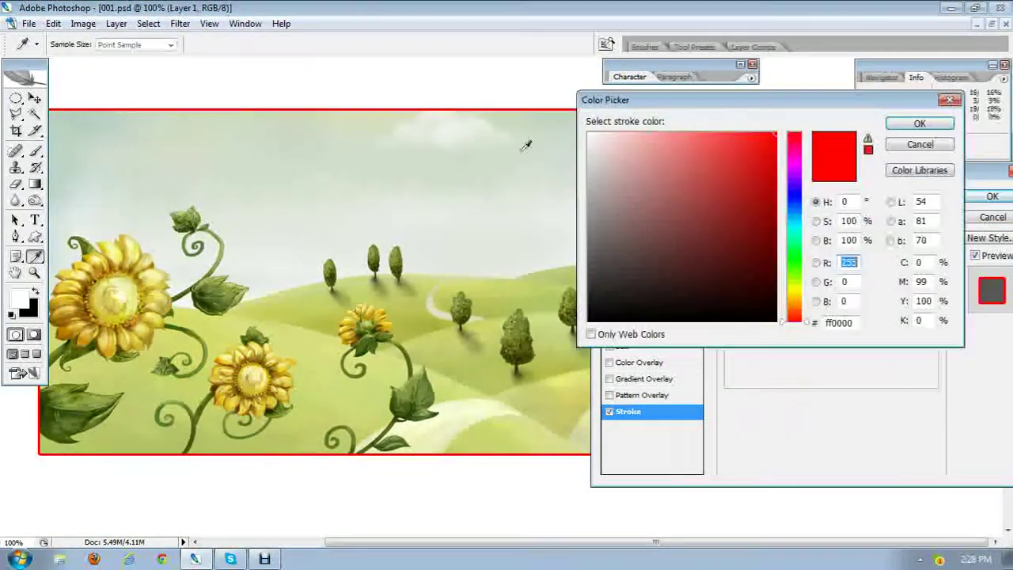
left_click(545, 115)
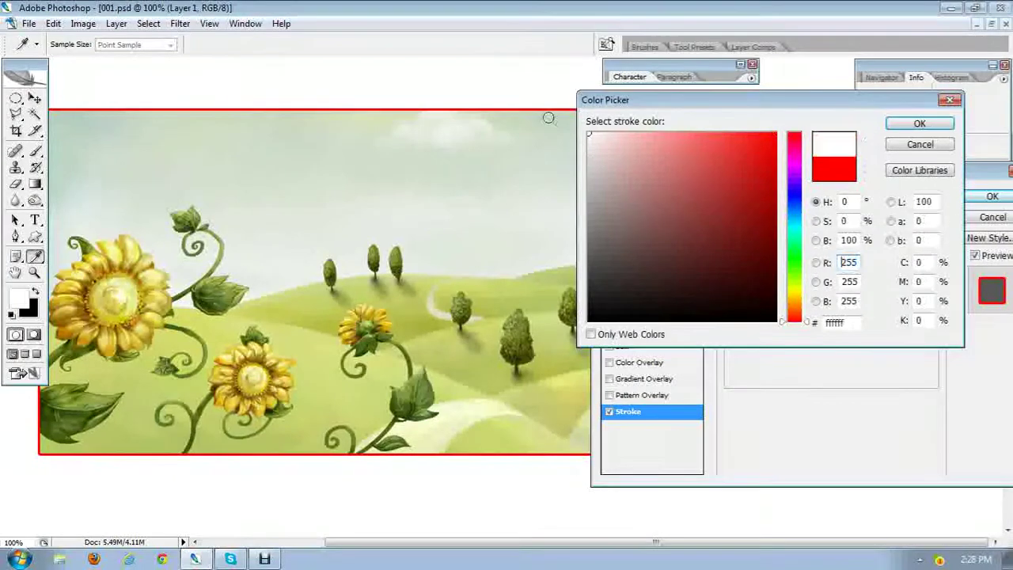
left_click(917, 125)
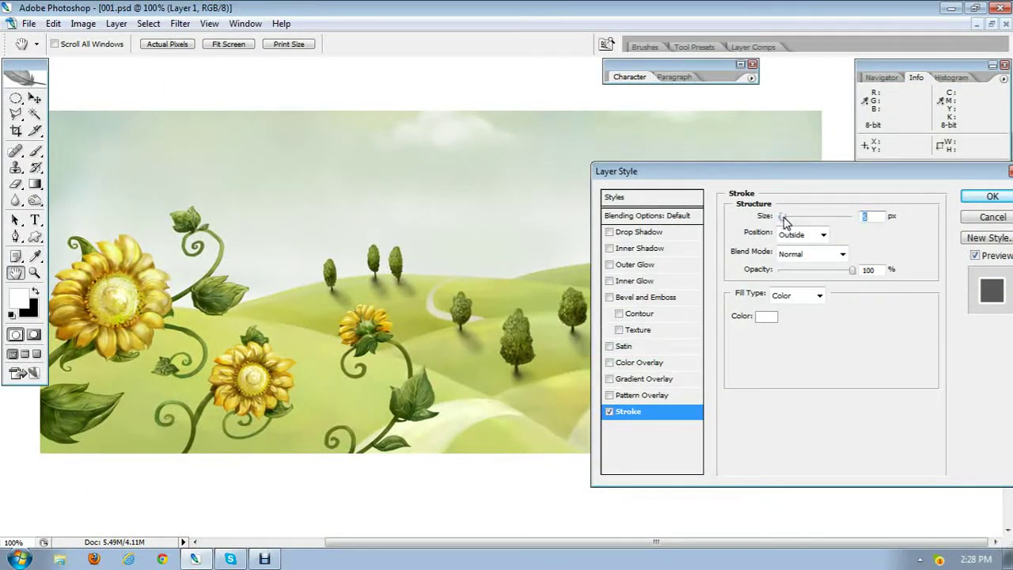
Step: Change the stroke color to light gray and widen the stroke to 21 px
left_click(767, 317)
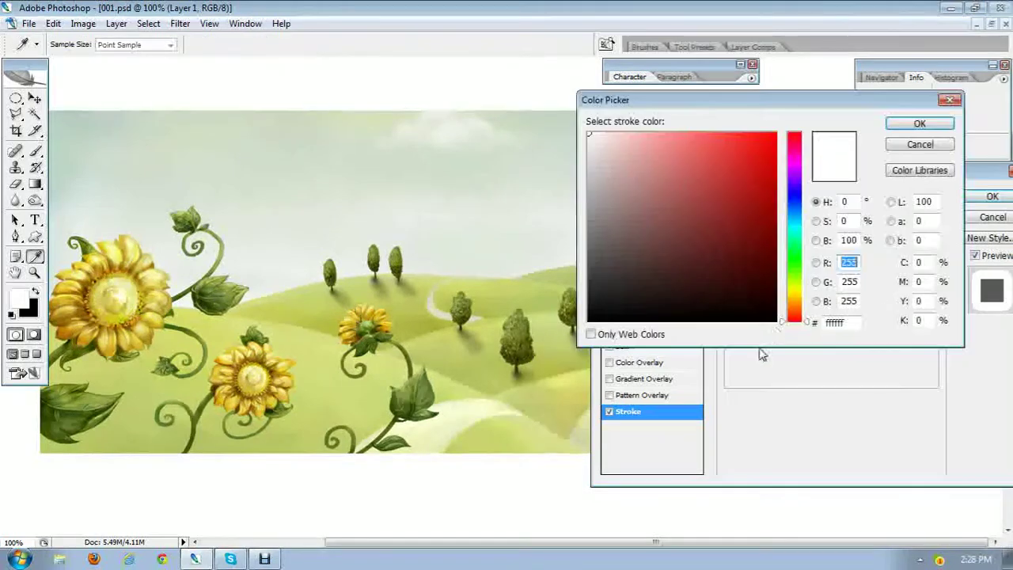
left_click(533, 177)
left_click(922, 124)
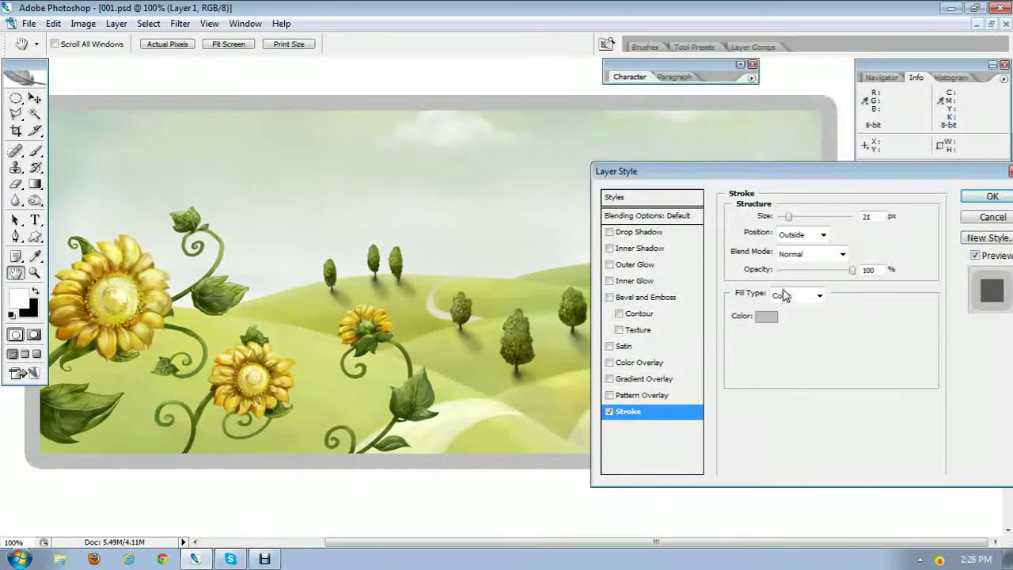
Step: Set the stroke size to 8 px and its color to white (ffffff)
left_click_drag(789, 219, 788, 222)
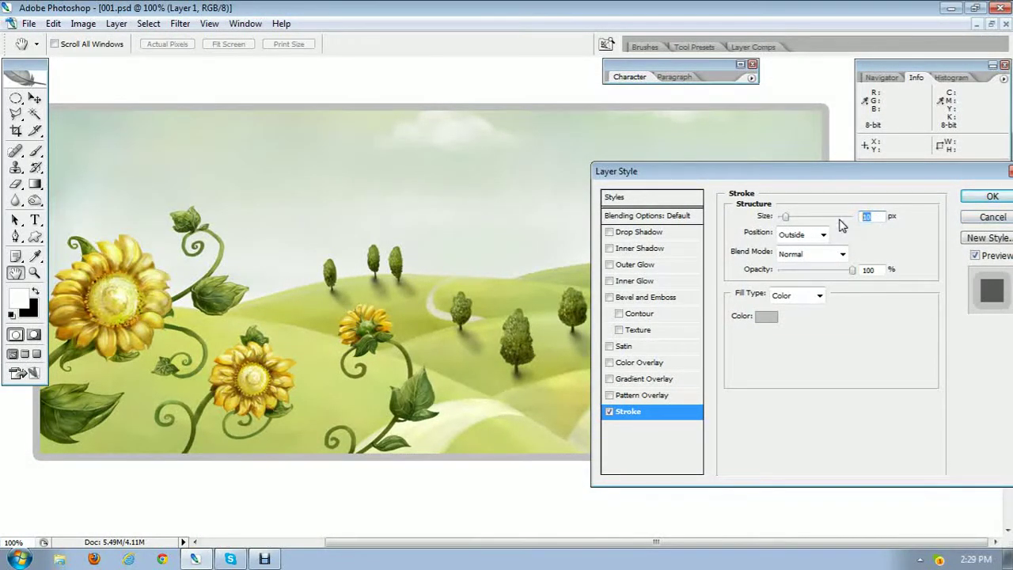
type("8")
left_click_drag(934, 173, 850, 194)
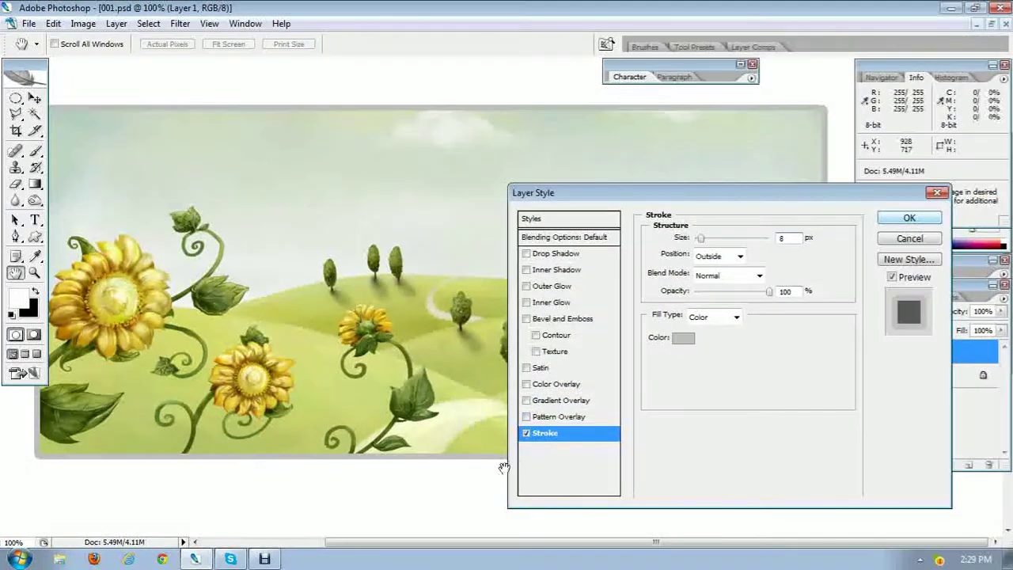
left_click(683, 338)
left_click(532, 101)
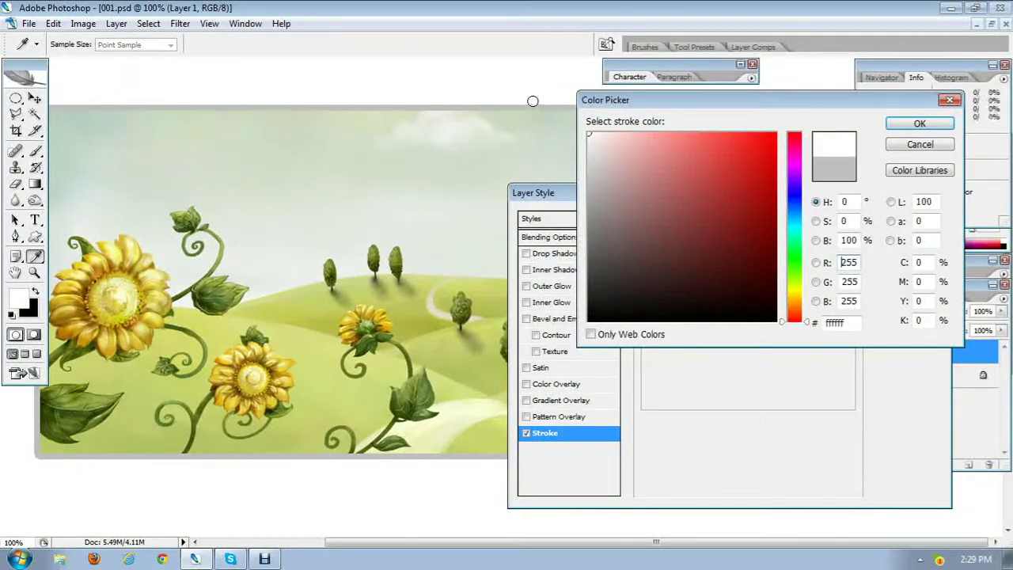
left_click(920, 123)
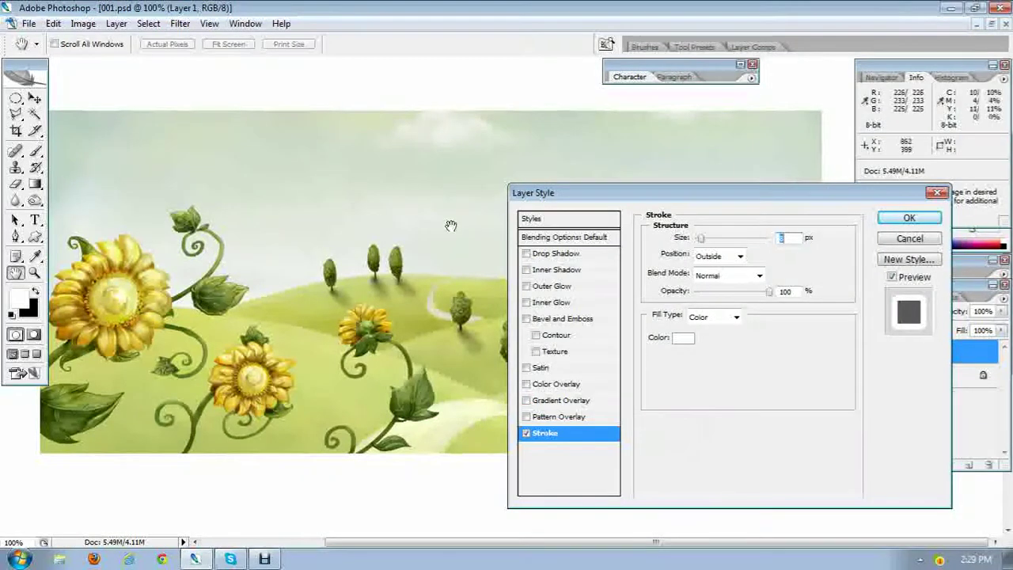
Step: Add a Drop Shadow effect to Layer 1 and set the shadow color to dark gray
left_click(546, 255)
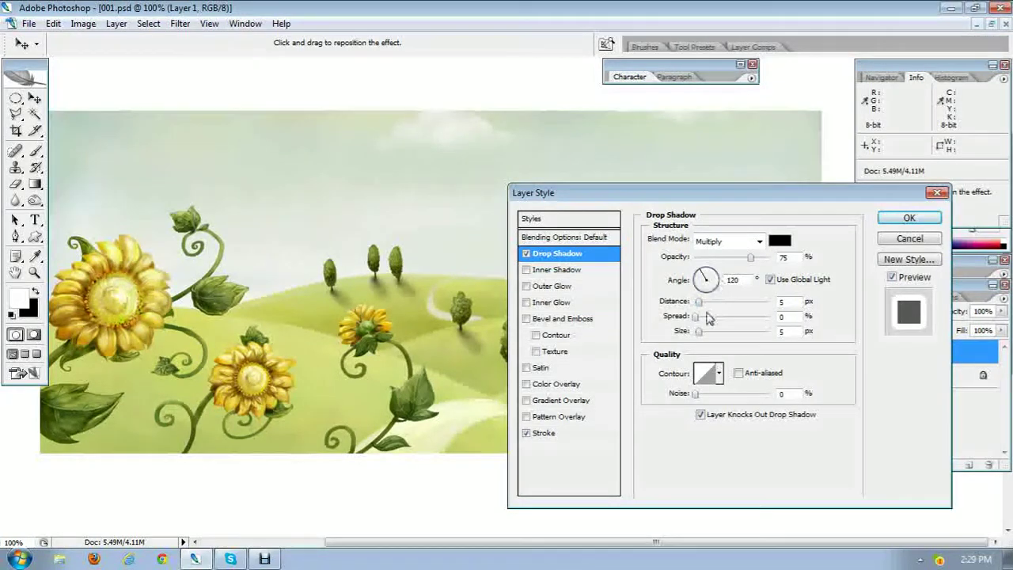
left_click(779, 241)
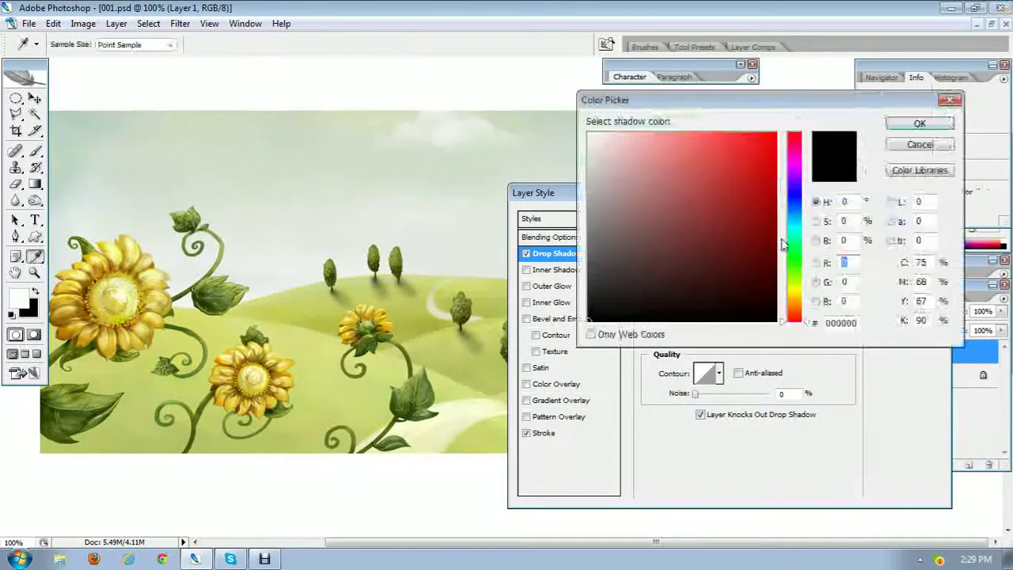
left_click_drag(624, 204, 563, 264)
left_click(910, 123)
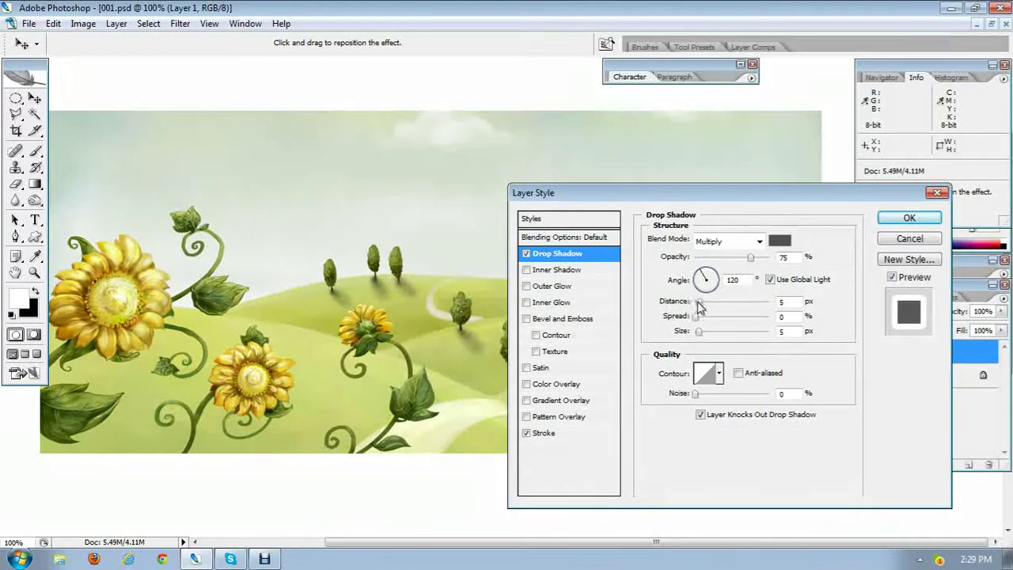
Step: Set the drop shadow's size to 16 px and opacity to 77%, and reduce its distance to almost zero
left_click_drag(698, 331, 707, 342)
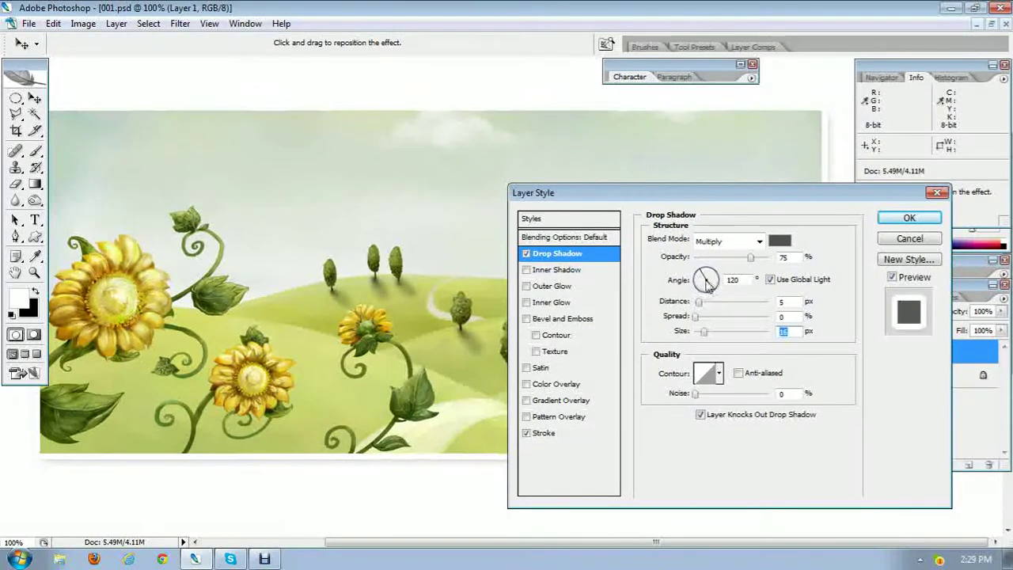
left_click_drag(700, 306, 703, 305)
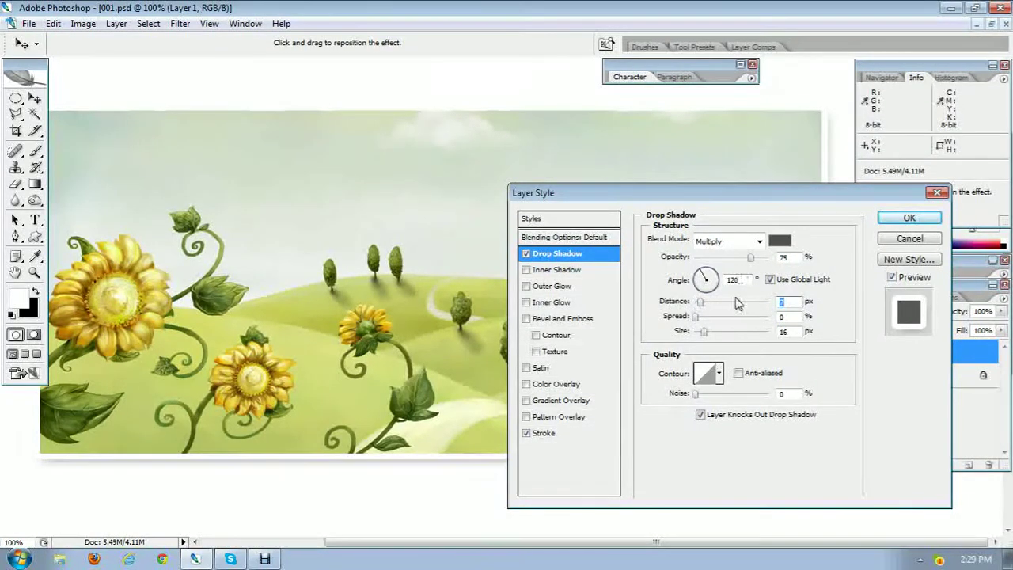
left_click_drag(751, 259, 754, 260)
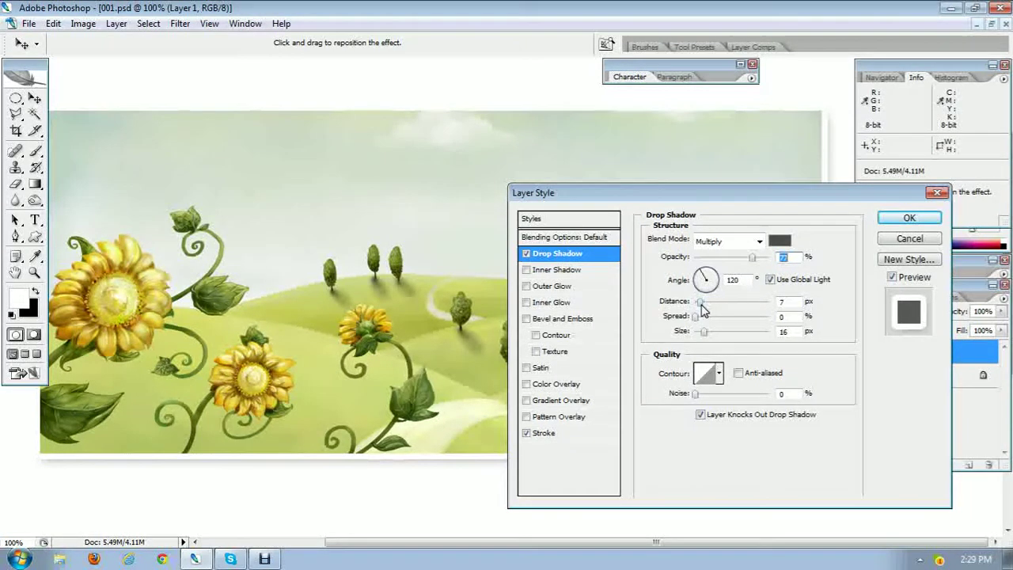
left_click_drag(703, 302, 695, 304)
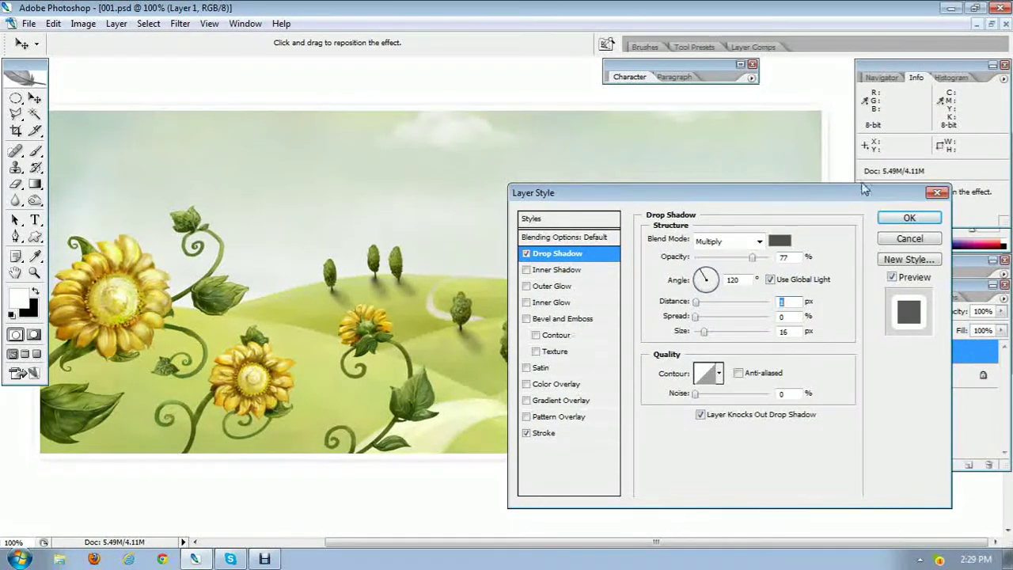
left_click_drag(843, 193, 775, 262)
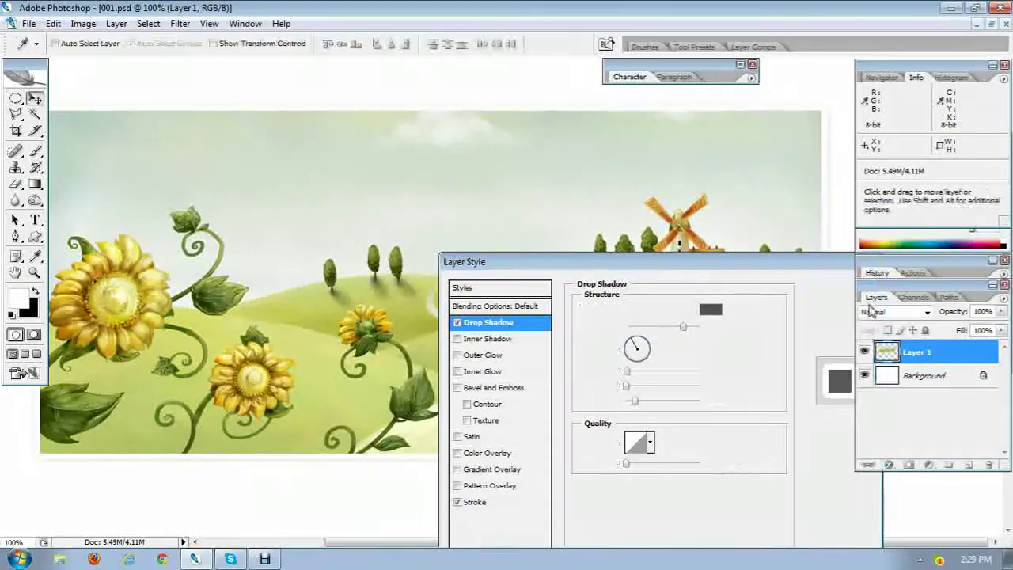
Step: Apply the layer style and close the Info, Color and History palettes to clear the view of the image
left_click(831, 289)
left_click_drag(481, 250, 569, 308)
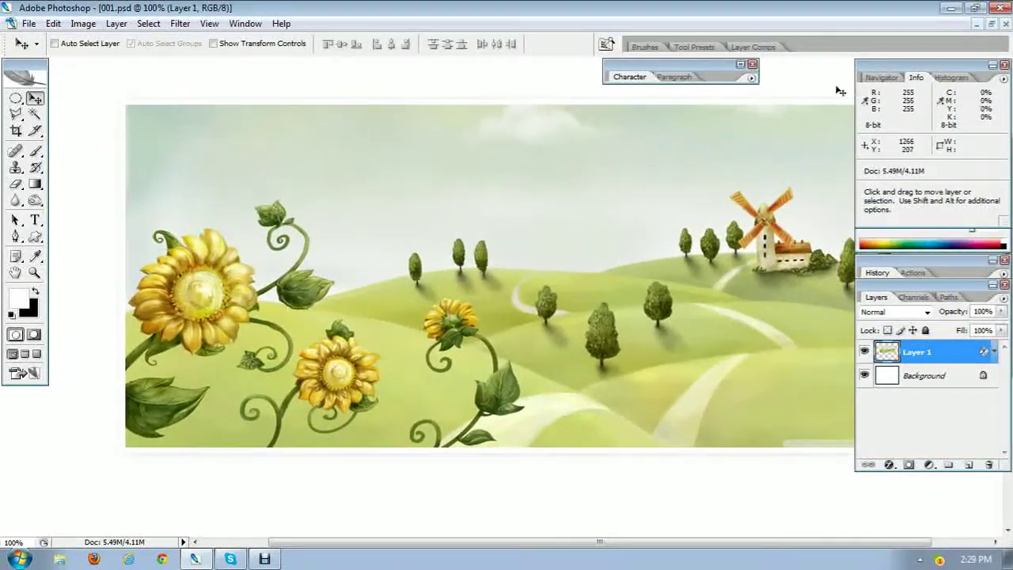
left_click(1003, 67)
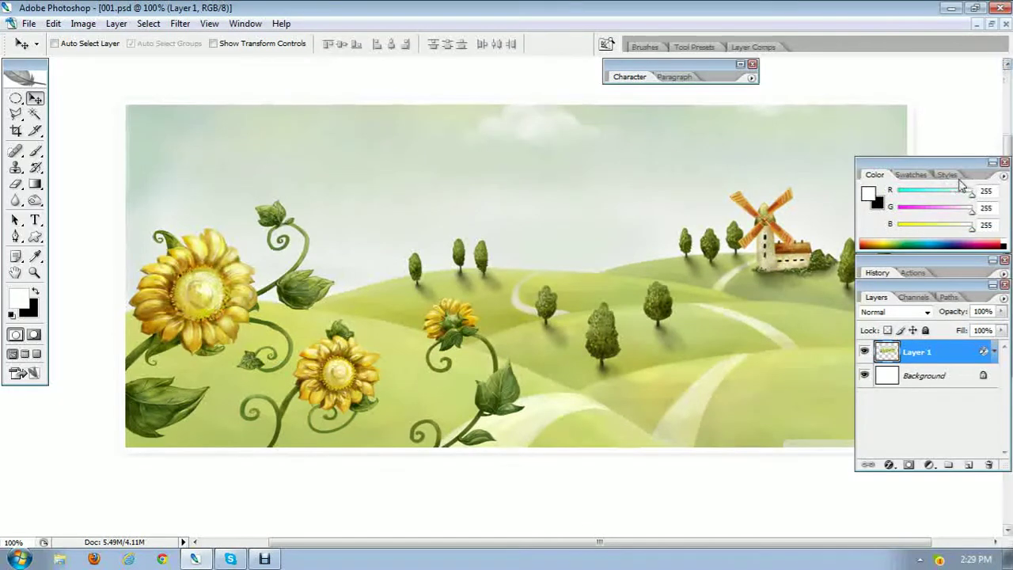
left_click_drag(1007, 167, 932, 163)
left_click(928, 163)
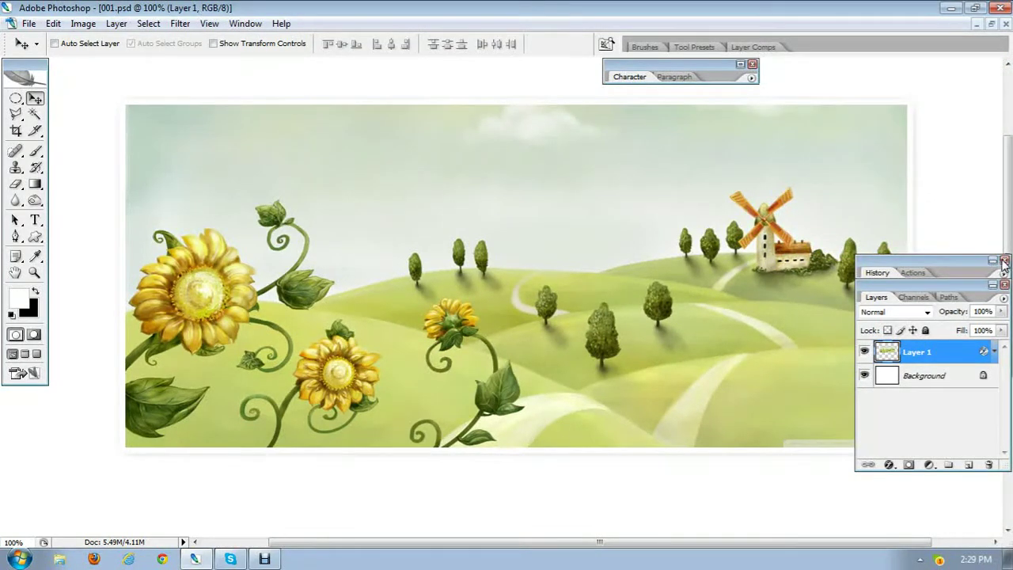
left_click(994, 260)
left_click_drag(953, 263, 775, 264)
left_click(824, 260)
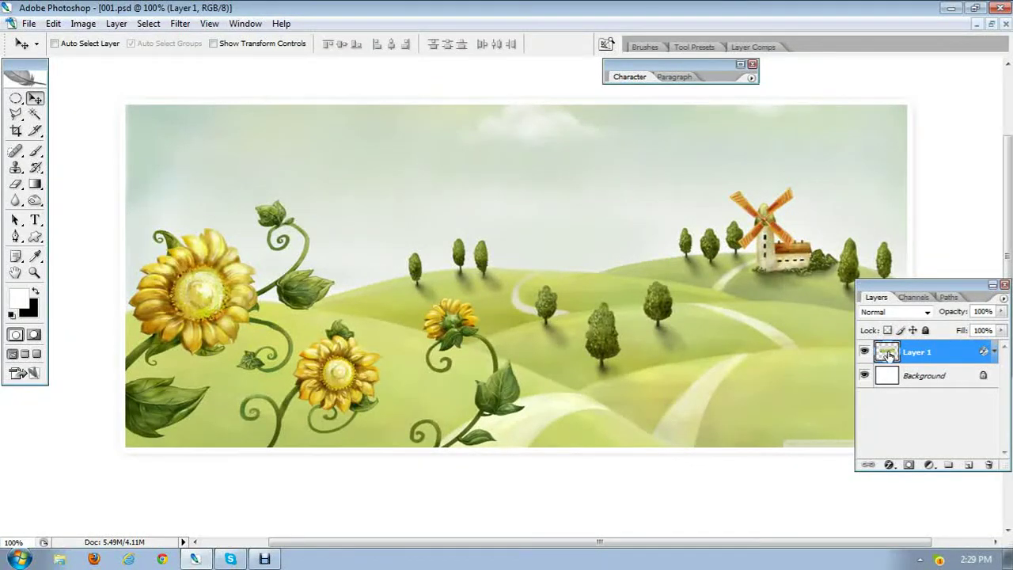
Step: Expand Layer 1's effects and toggle the Drop Shadow and Stroke visibility to compare the image with and without them
left_click(993, 353)
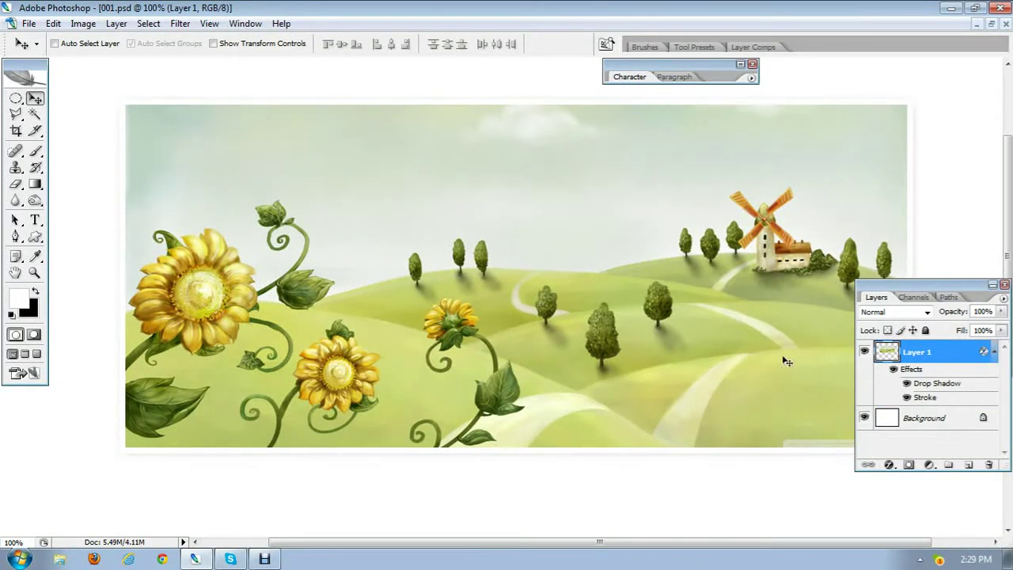
left_click(907, 383)
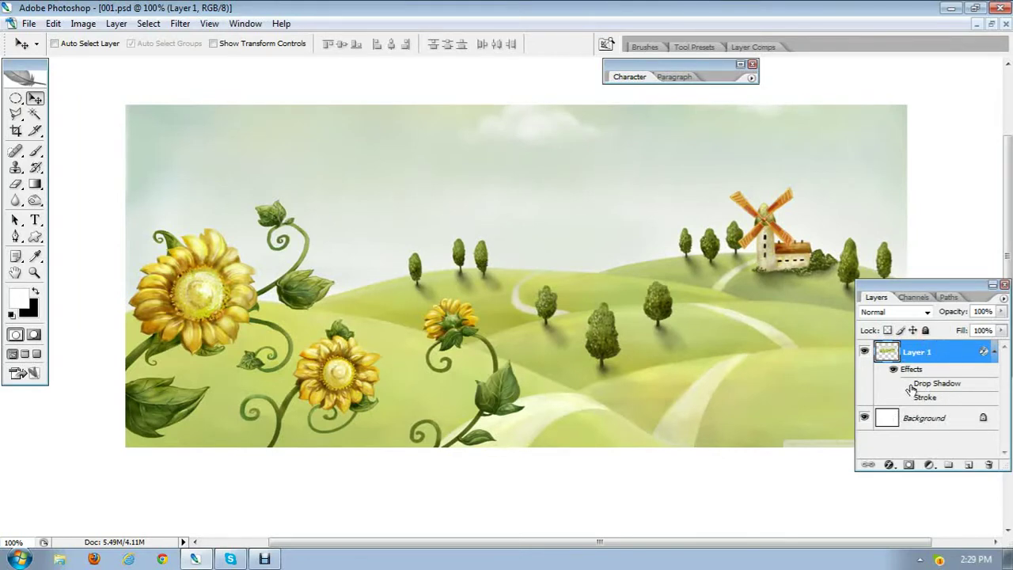
left_click(907, 383)
left_click(907, 397)
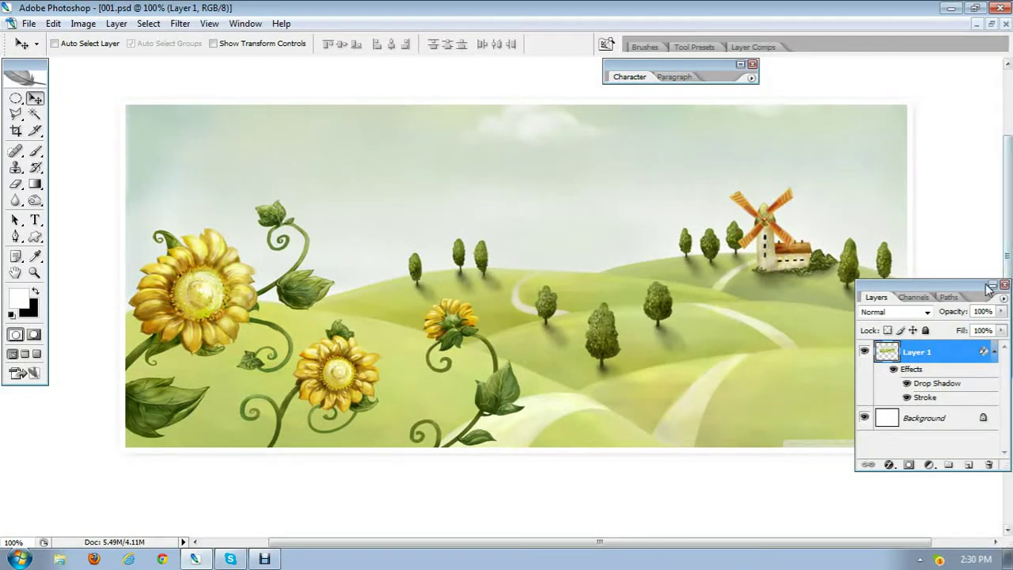
Step: Create a new empty layer between the Background and Layer 1, keeping the Layers palette clear of the image's lower edge
left_click_drag(991, 284, 887, 290)
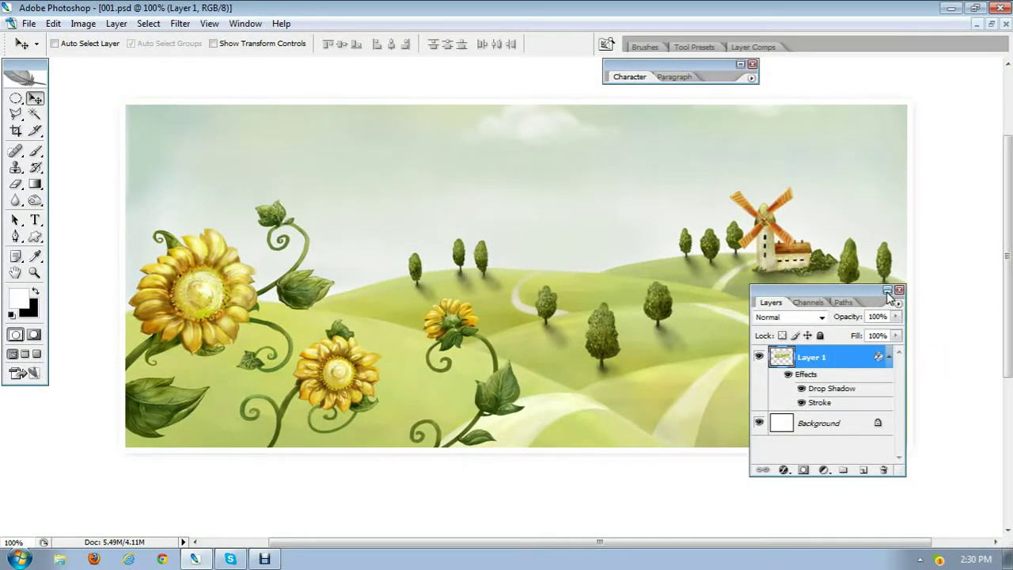
left_click_drag(862, 293, 917, 236)
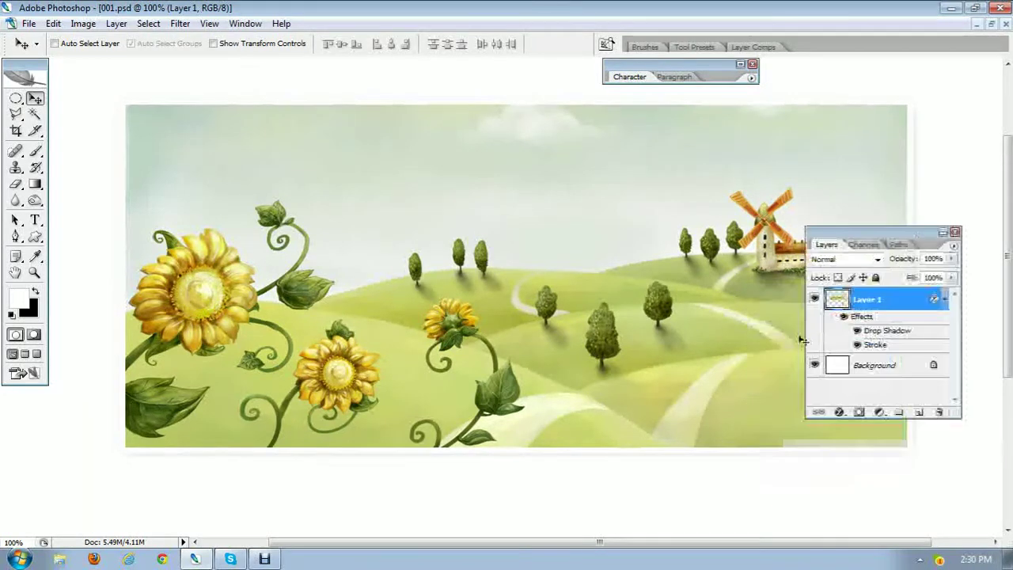
key("space")
left_click_drag(570, 467, 526, 386)
left_click(16, 98)
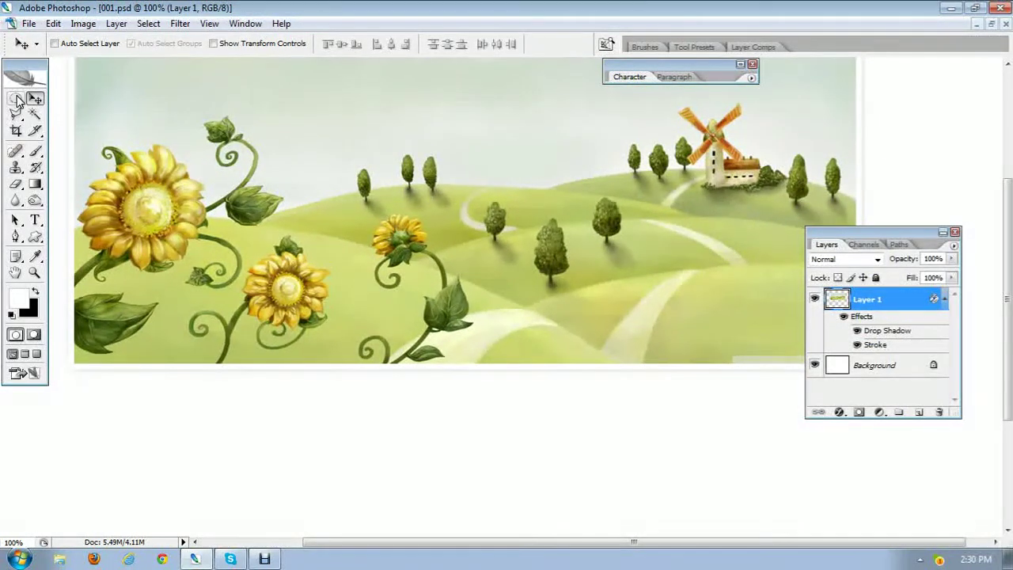
left_click(891, 372)
left_click(919, 412)
left_click_drag(357, 287, 411, 292)
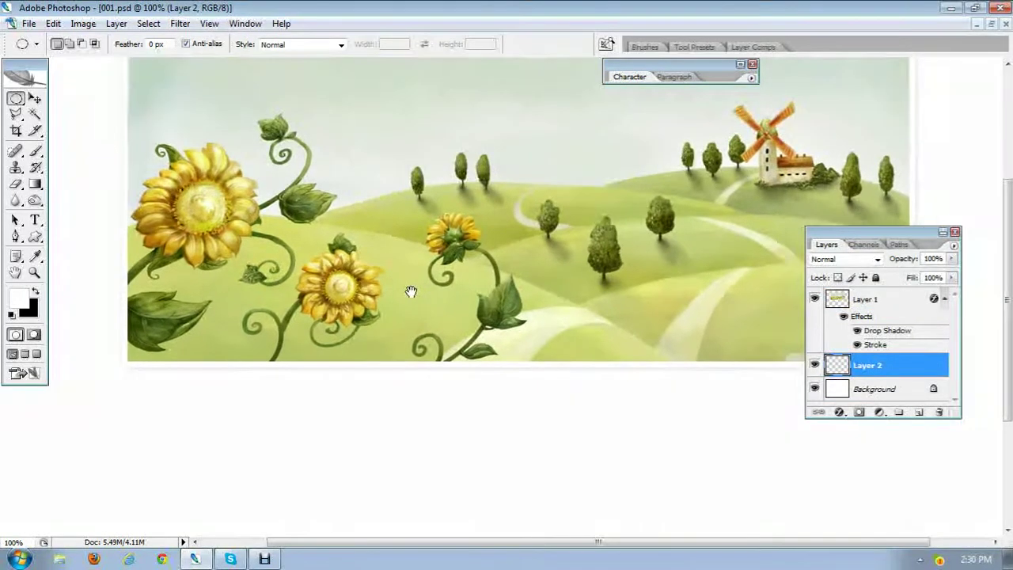
left_click_drag(866, 245, 868, 338)
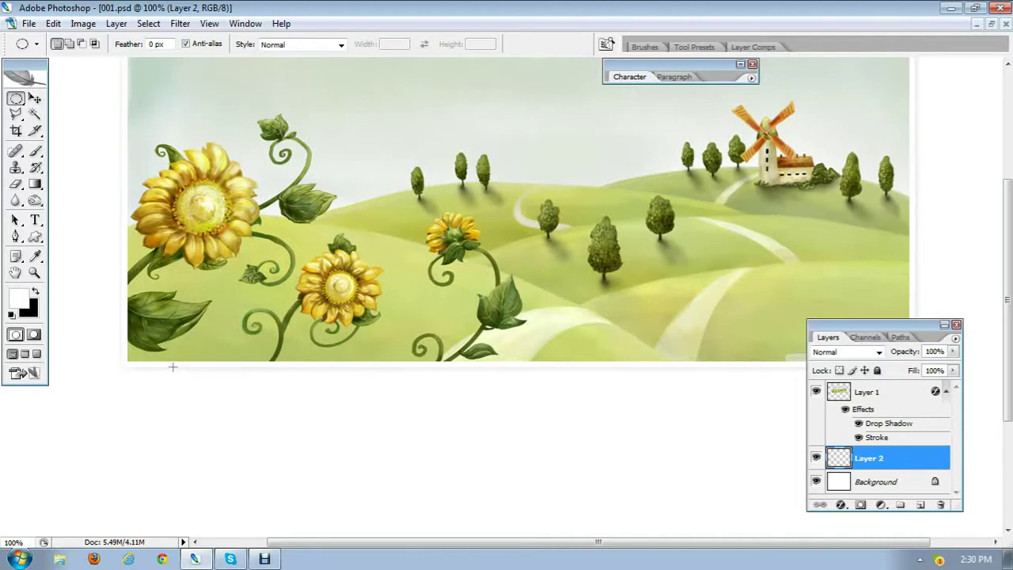
Step: Make a long, flat elliptical selection below the image and nudge it up until it overlaps the image's lower edge
left_click_drag(173, 366, 831, 394)
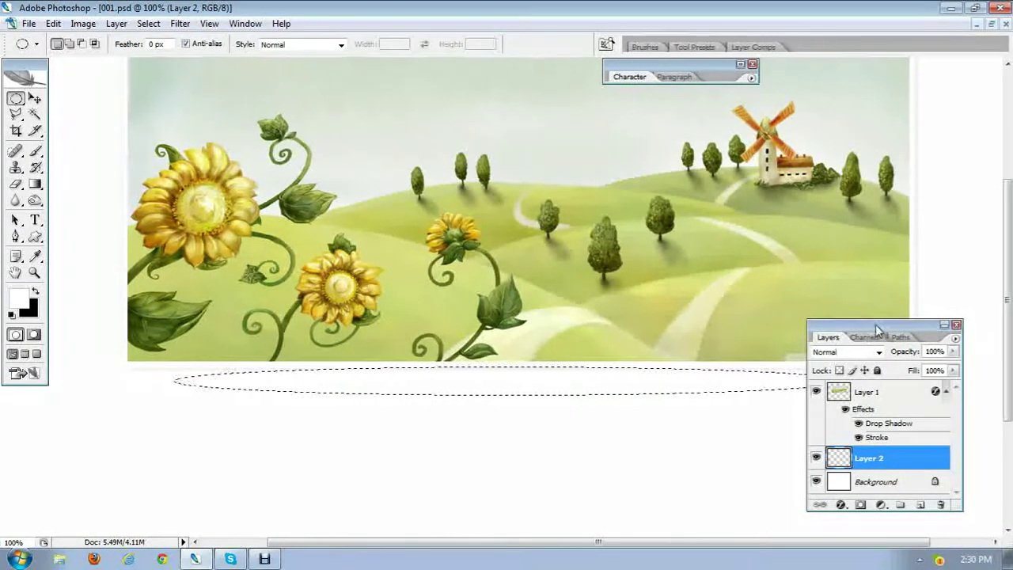
left_click_drag(876, 329, 938, 432)
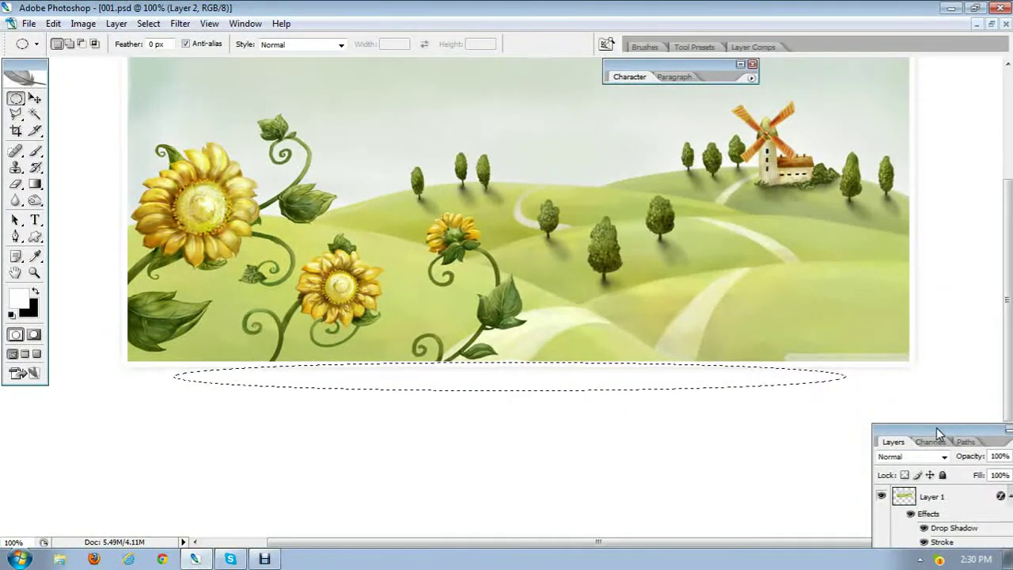
key("Up")
key("Up")
key("Up")
key("Up")
key("Up")
key("Up")
key("Up")
key("Up")
key("Up")
key("Up")
key("Up")
key("Up")
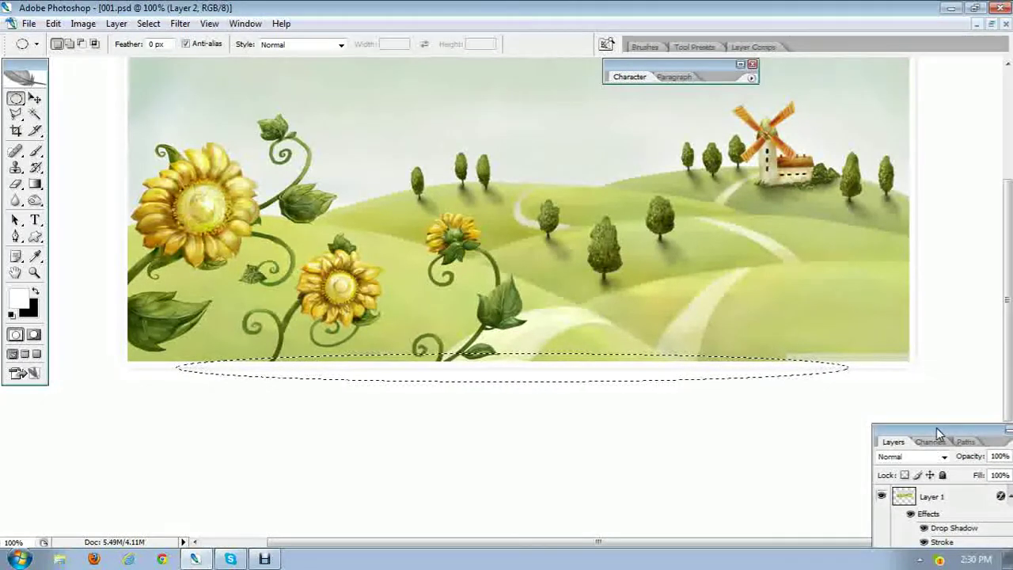
Step: Fill the elliptical selection on Layer 2 with black and deselect it
left_click_drag(923, 365, 836, 278)
left_click_drag(903, 432, 840, 329)
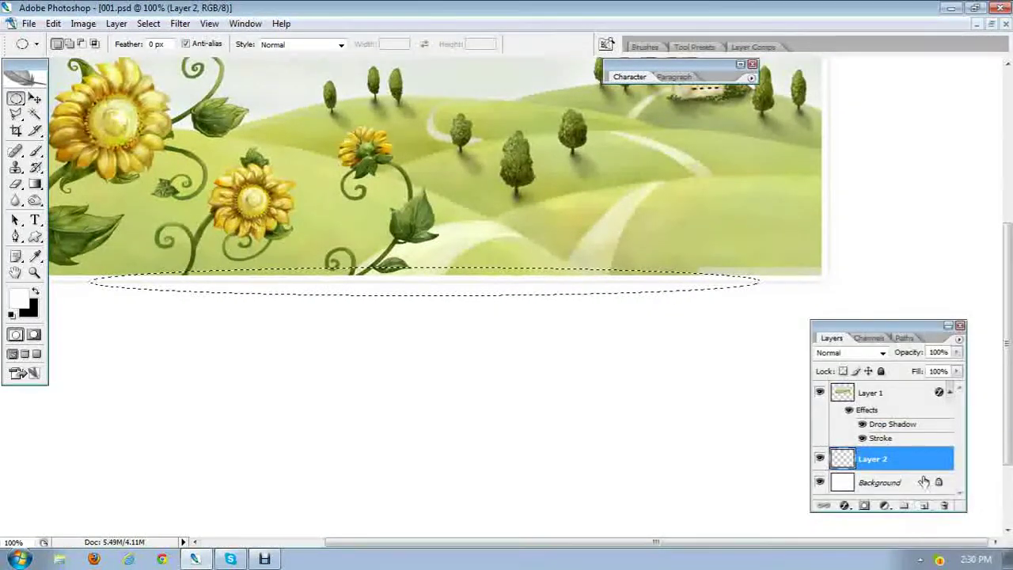
key("alt+BackSpace")
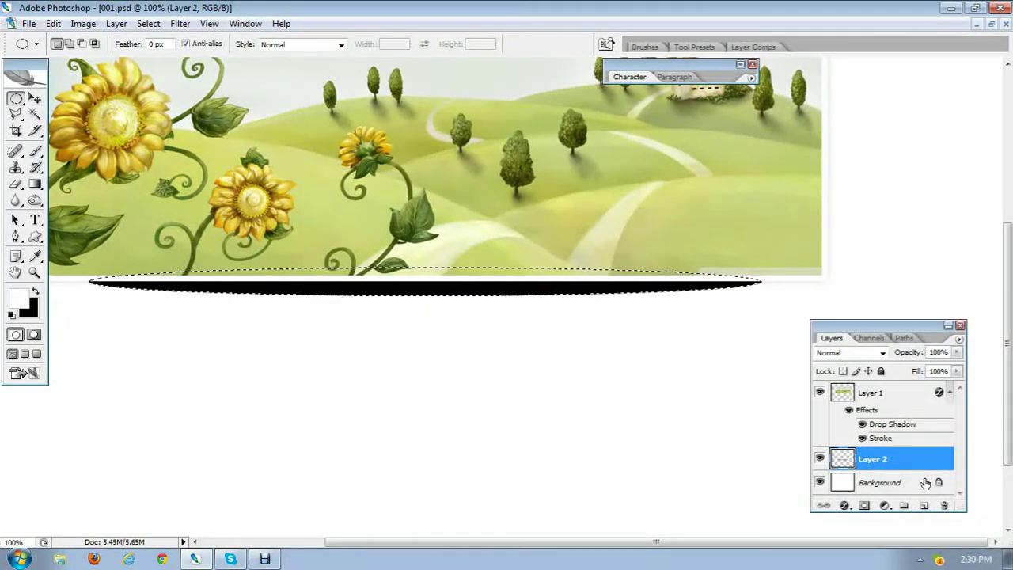
left_click_drag(634, 379, 672, 407)
left_click_drag(517, 391, 466, 398)
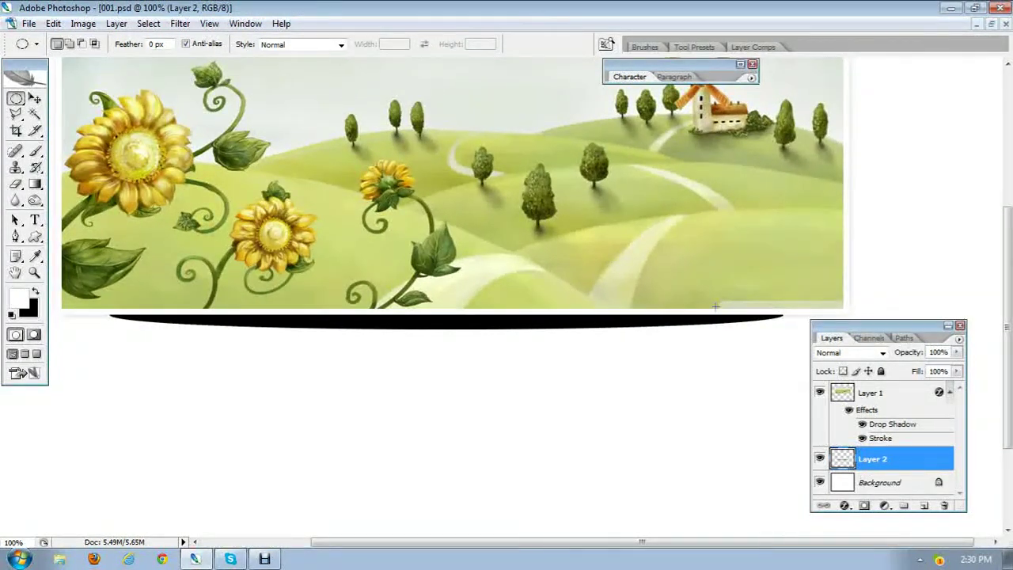
Step: Soften the black ellipse on Layer 2 with a Gaussian Blur of 9.1 pixels radius
left_click(181, 24)
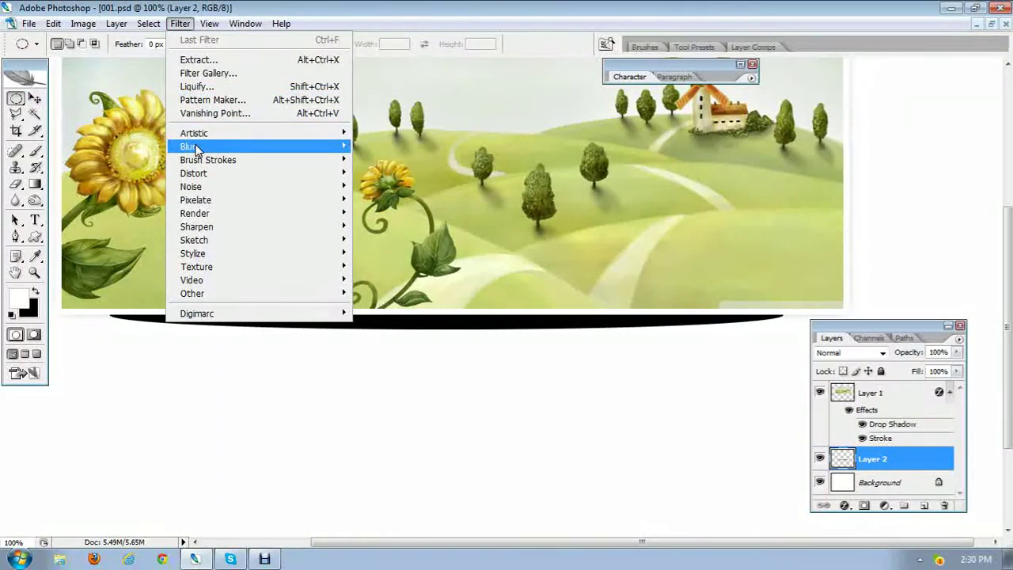
mouse_move(198, 150)
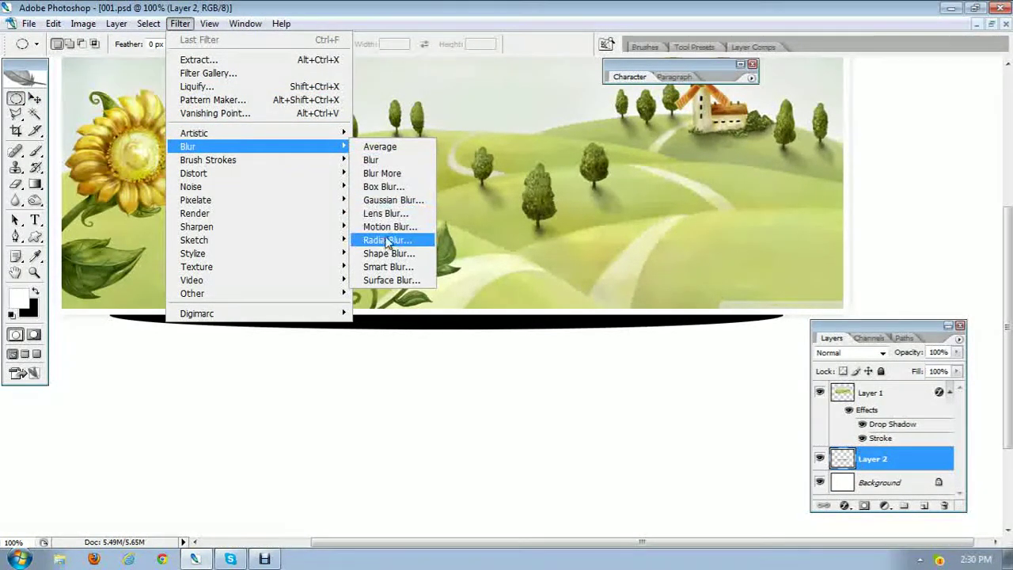
left_click(388, 204)
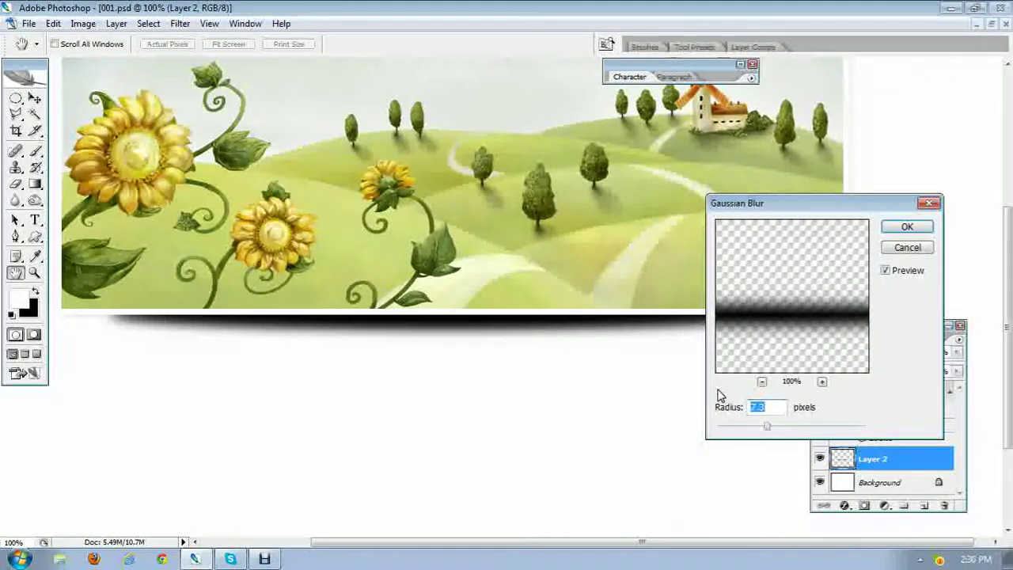
left_click_drag(767, 427, 775, 430)
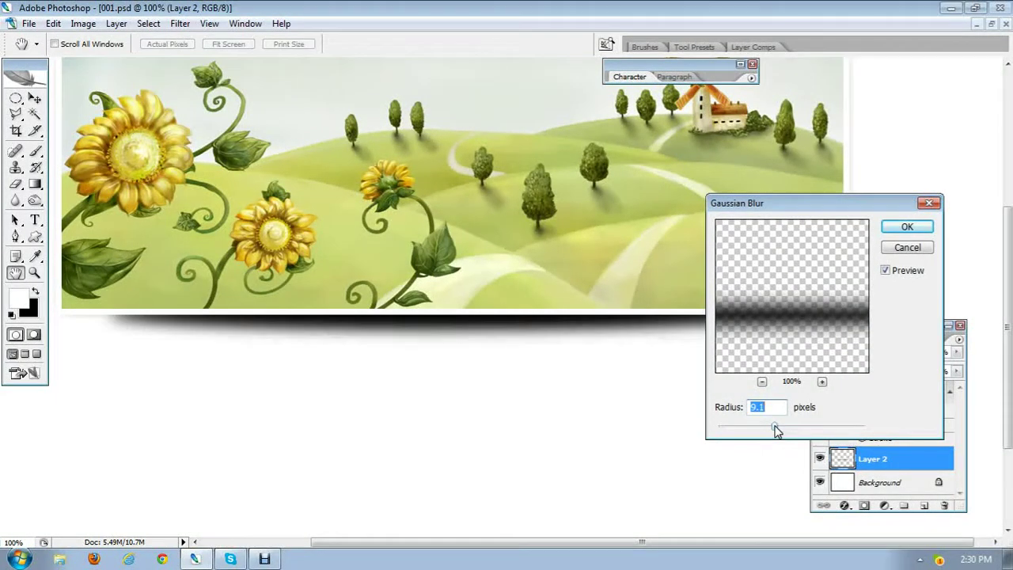
left_click(927, 229)
left_click_drag(360, 174, 478, 248)
key("ctrl+minus")
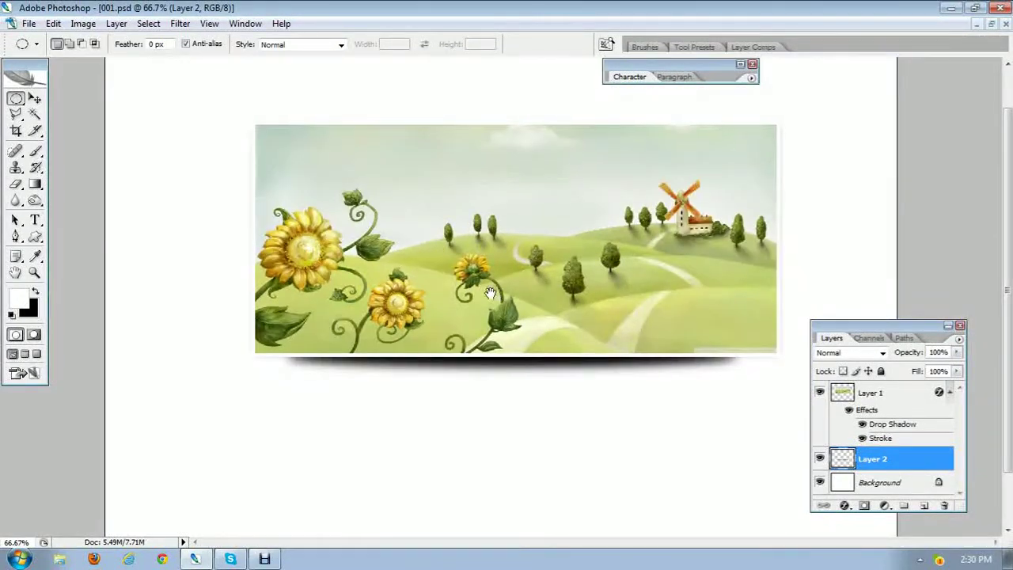
Step: Shift the blurred ellipse slightly down and stretch its height to 132.8% with the transform controls
left_click(35, 98)
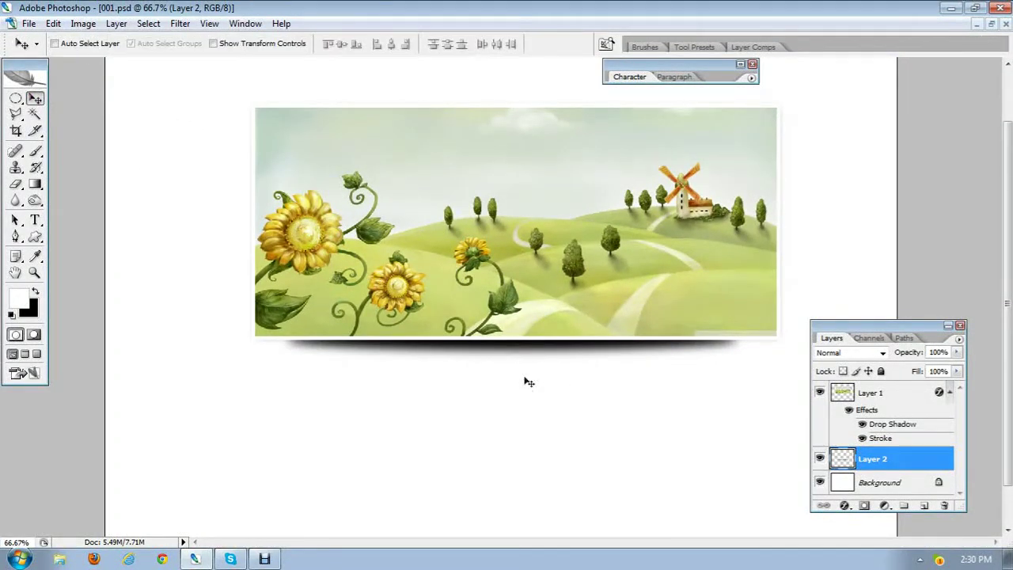
left_click_drag(508, 357, 525, 364)
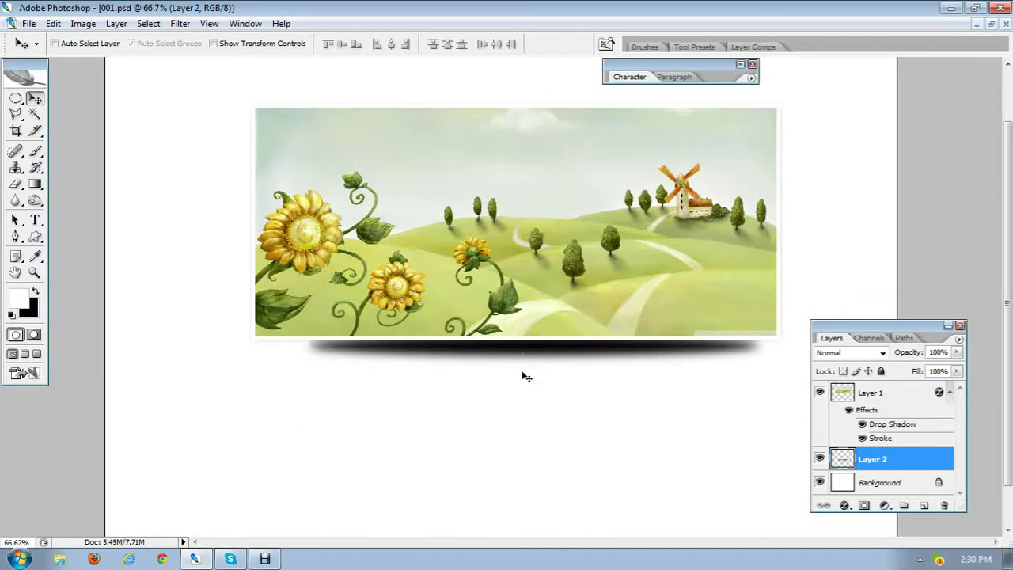
left_click(213, 43)
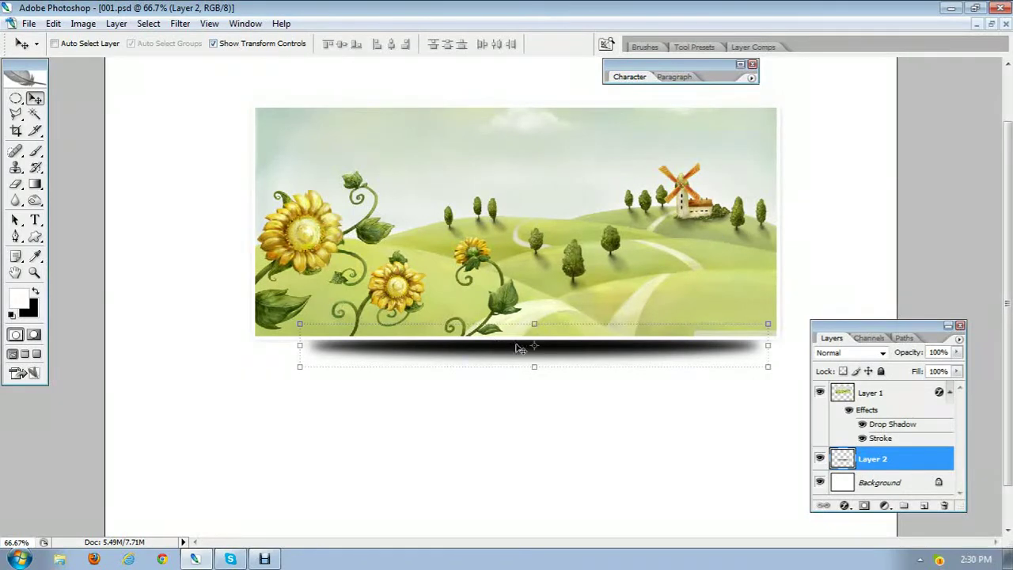
left_click_drag(535, 366, 535, 380)
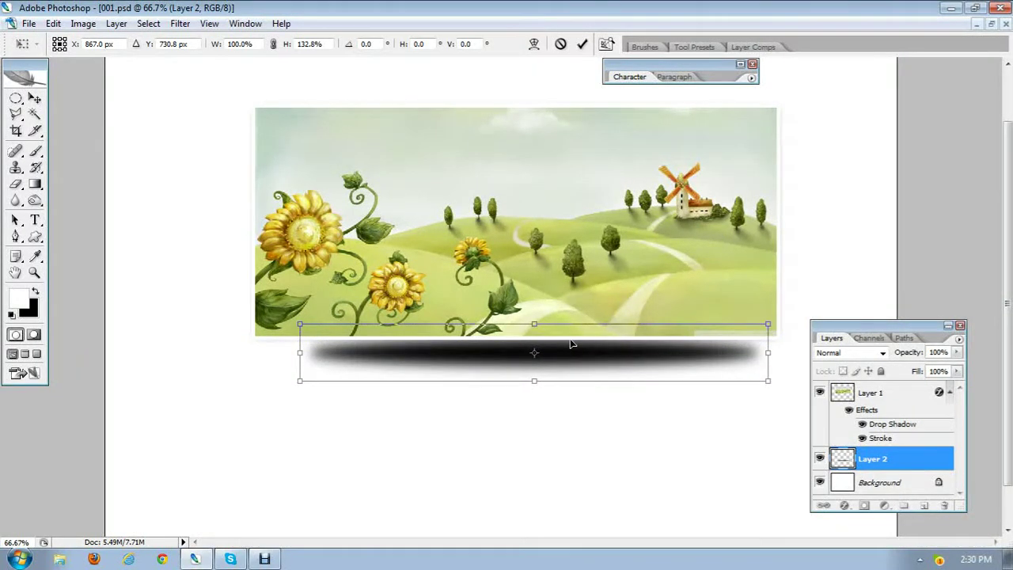
key("Return")
left_click_drag(543, 346, 522, 337)
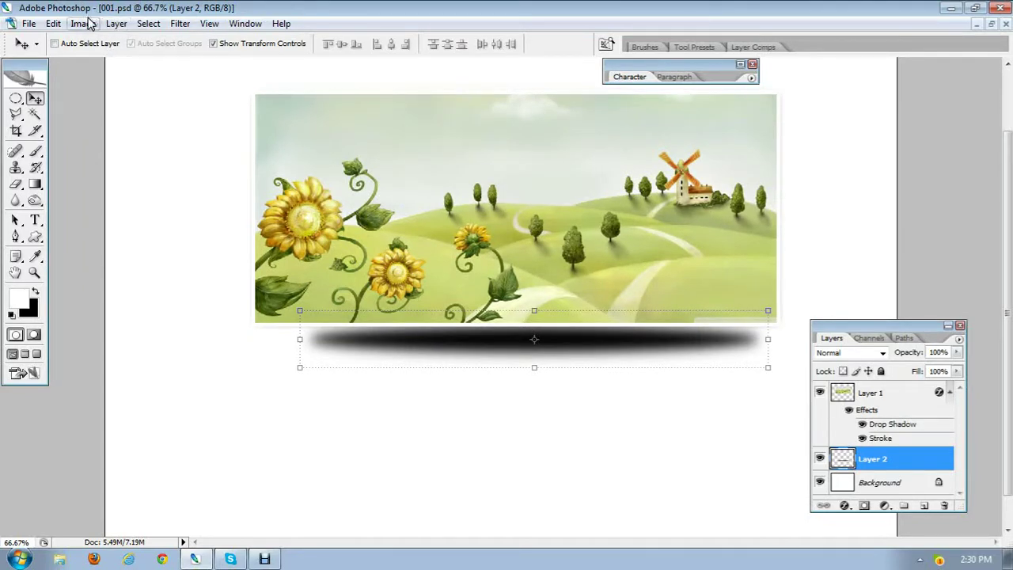
Step: Apply a Motion Blur to the ellipse on Layer 2 at angle 0° with a distance of 267 pixels
left_click(209, 22)
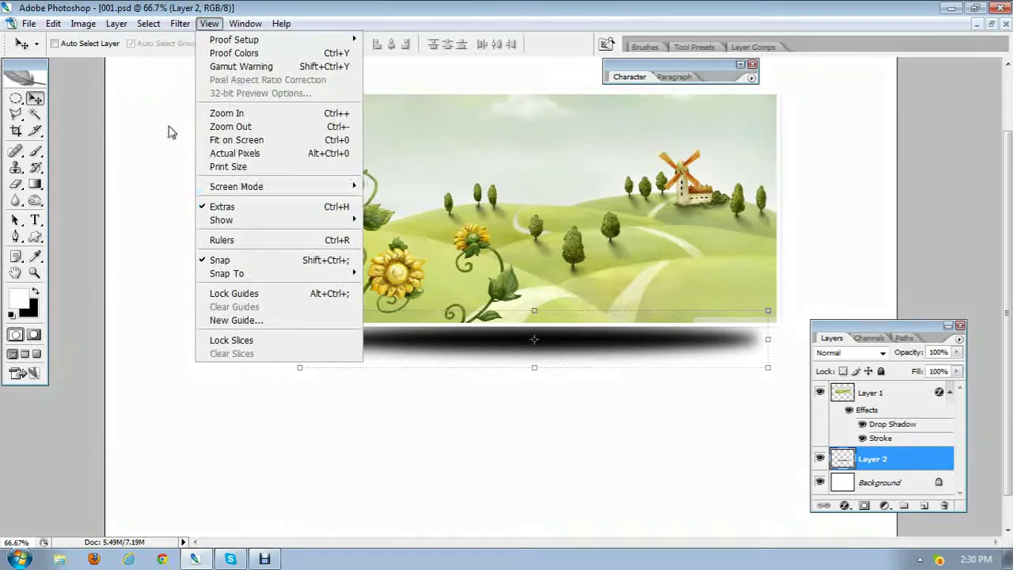
mouse_move(180, 24)
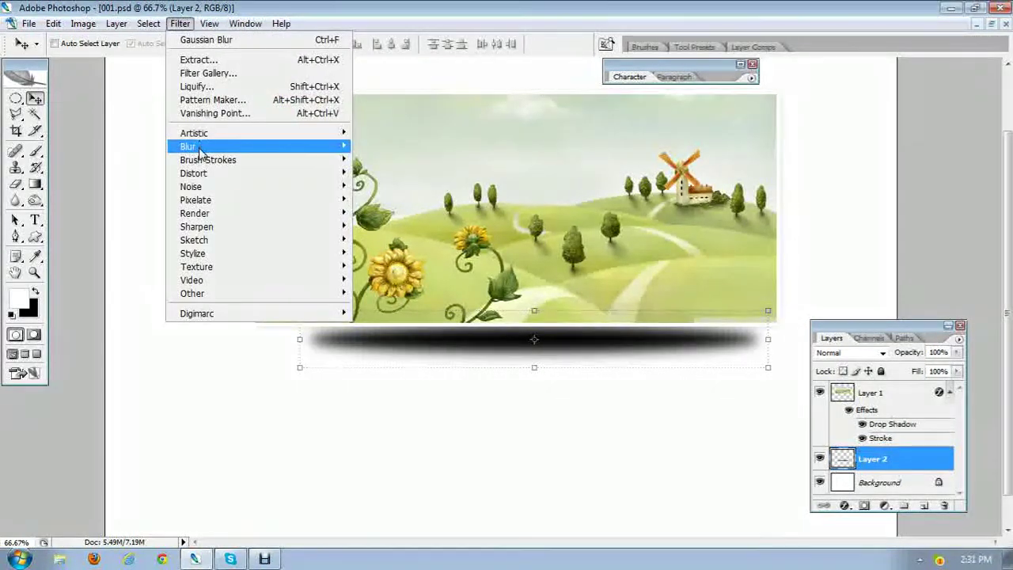
mouse_move(200, 150)
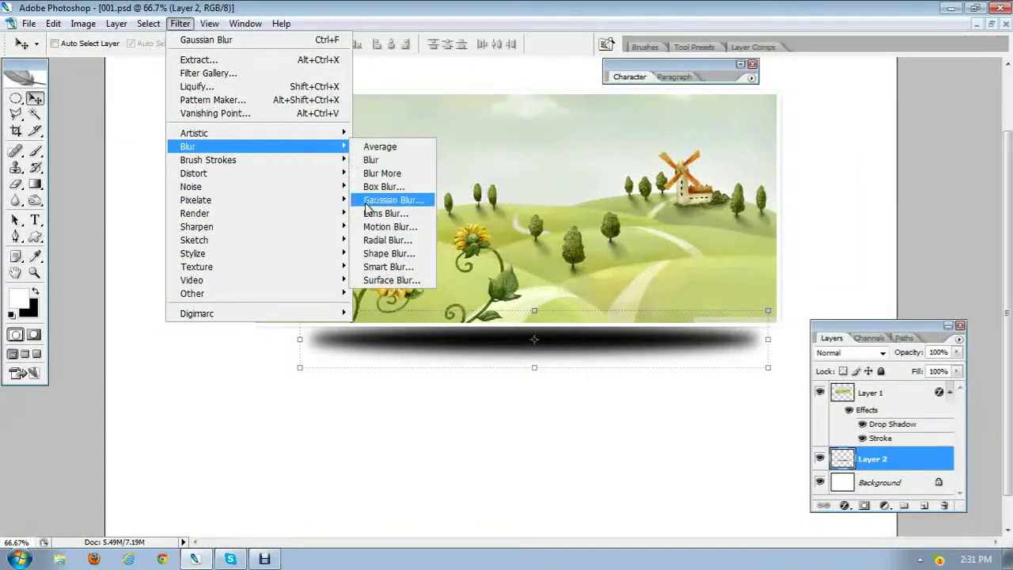
left_click(369, 232)
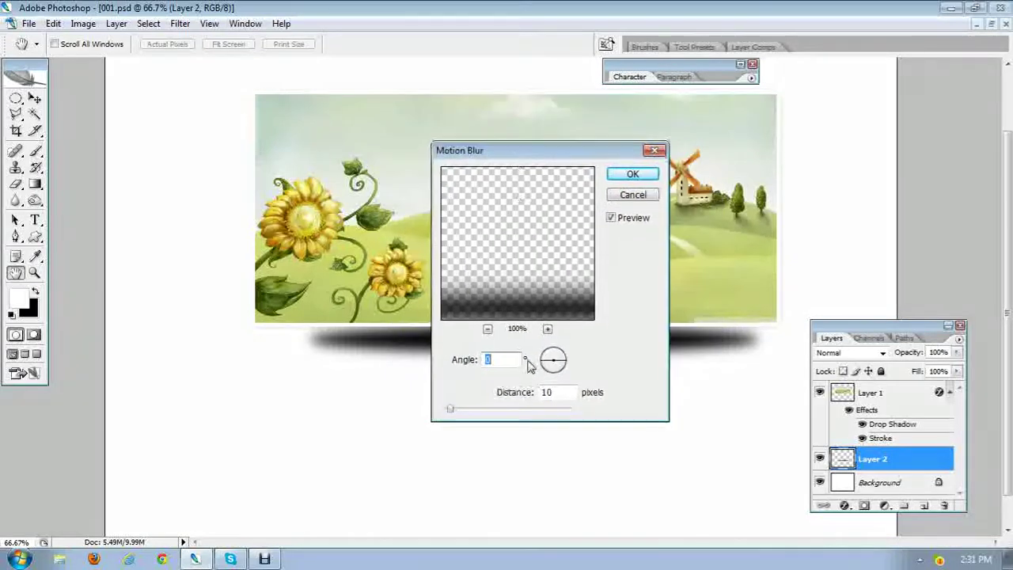
left_click_drag(450, 410, 522, 419)
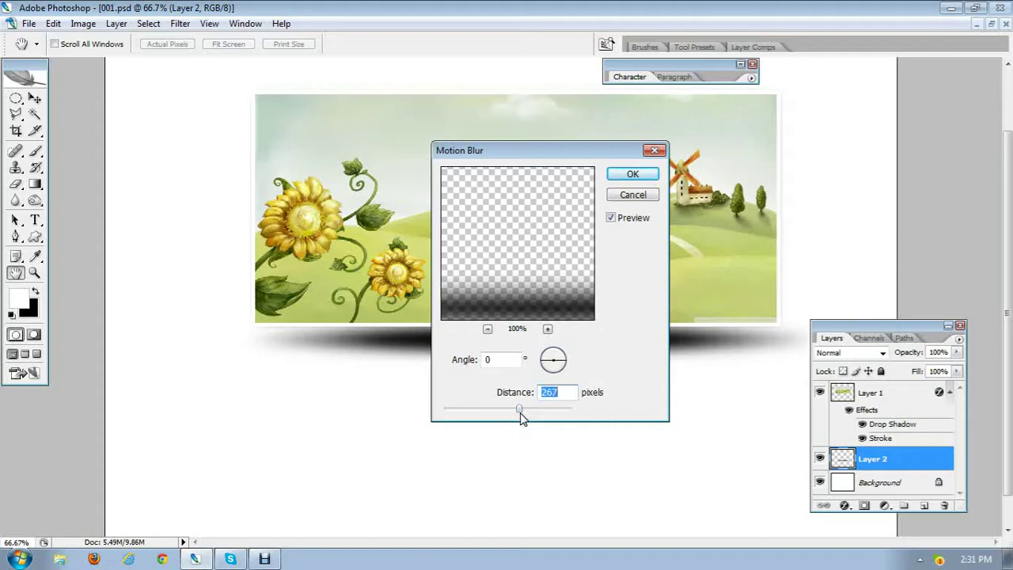
left_click(629, 175)
Step: Move the shadow on Layer 2 to the left and stretch its width to 121.3% so it extends past both image edges
left_click_drag(641, 350, 557, 348)
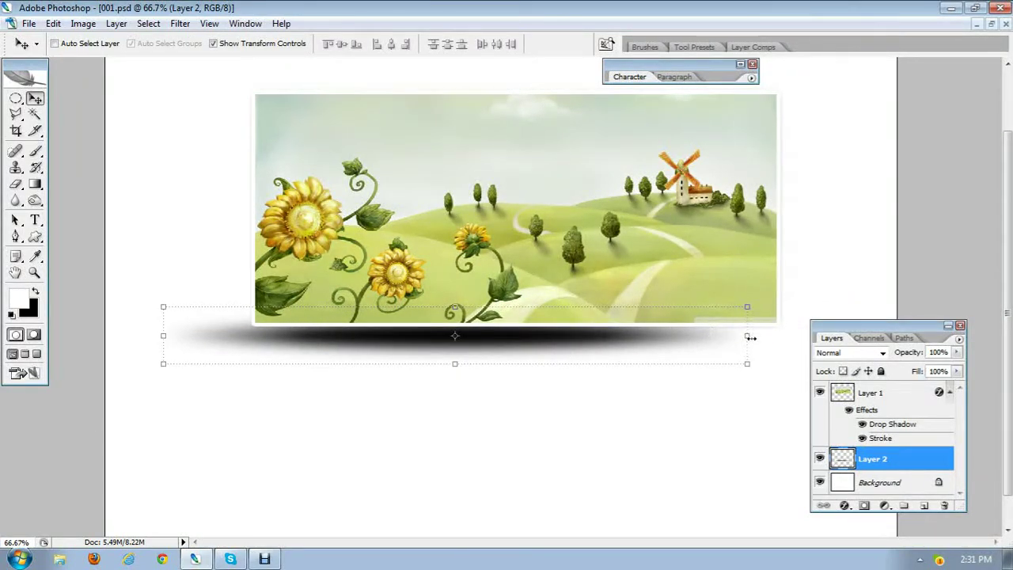
left_click_drag(750, 336, 872, 336)
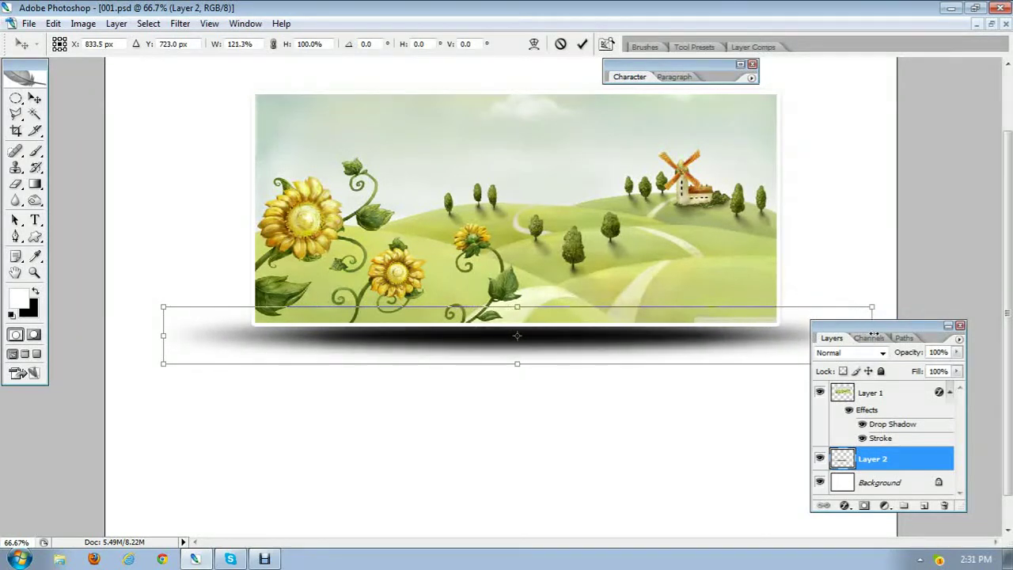
left_click_drag(544, 346, 491, 316)
key("Return")
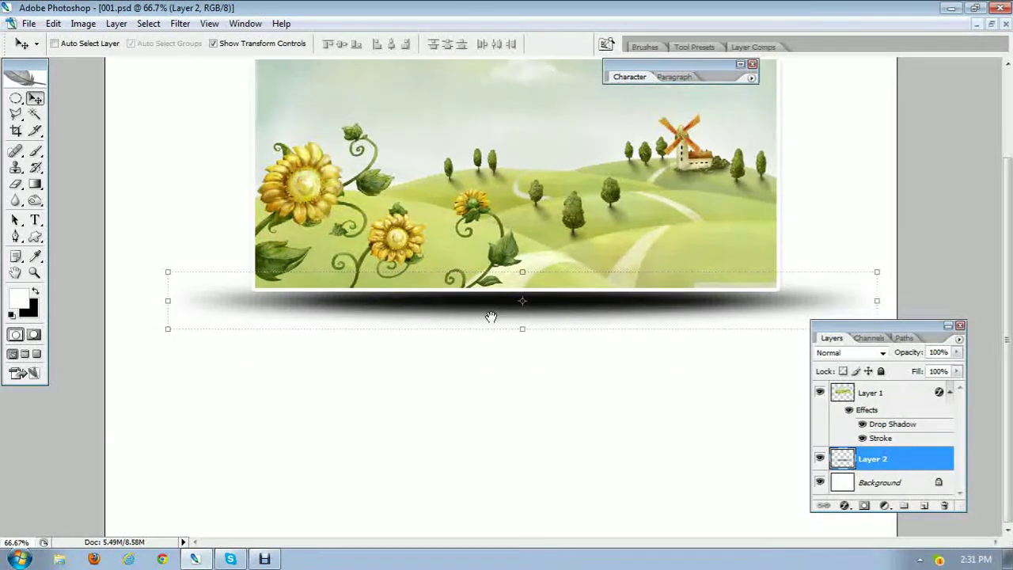
Step: Narrow the shadow from both ends to 96.9% width and reduce Layer 2's opacity to 88%
left_click_drag(608, 309, 607, 331)
left_click_drag(168, 322, 177, 323)
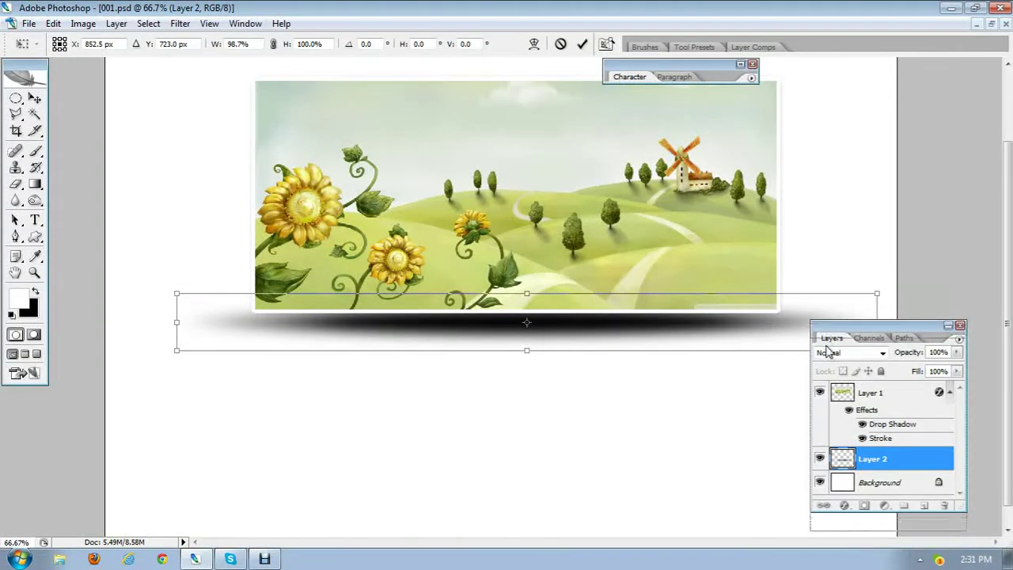
left_click_drag(823, 327, 823, 360)
left_click_drag(876, 322, 861, 322)
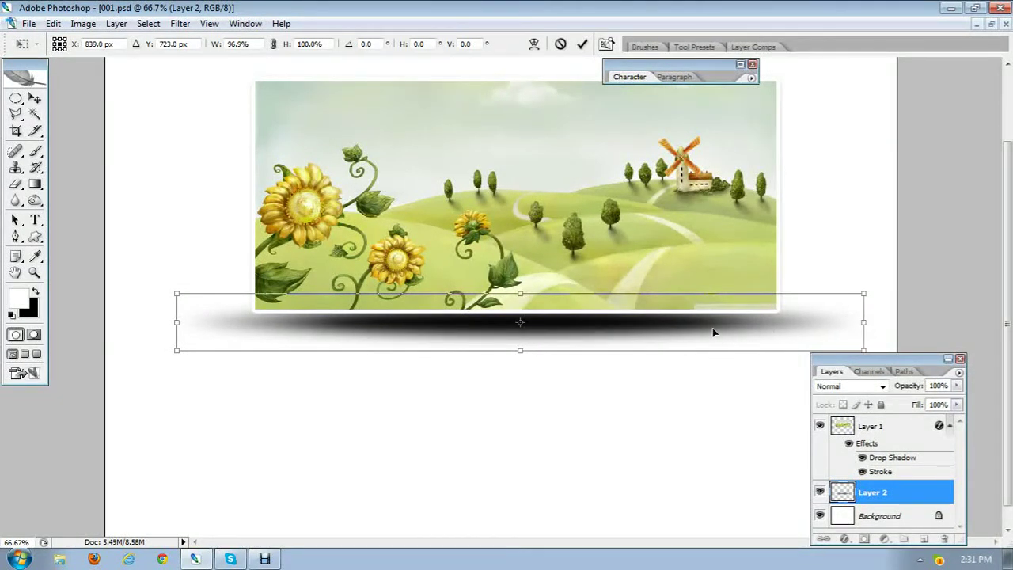
key("Return")
scroll(701, 335, "down", 1)
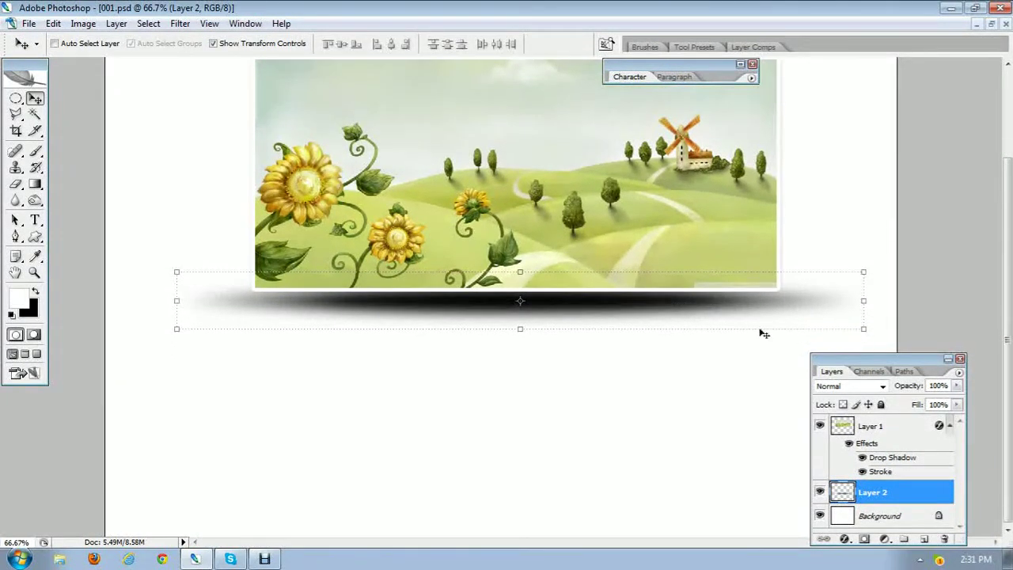
left_click_drag(849, 364, 822, 244)
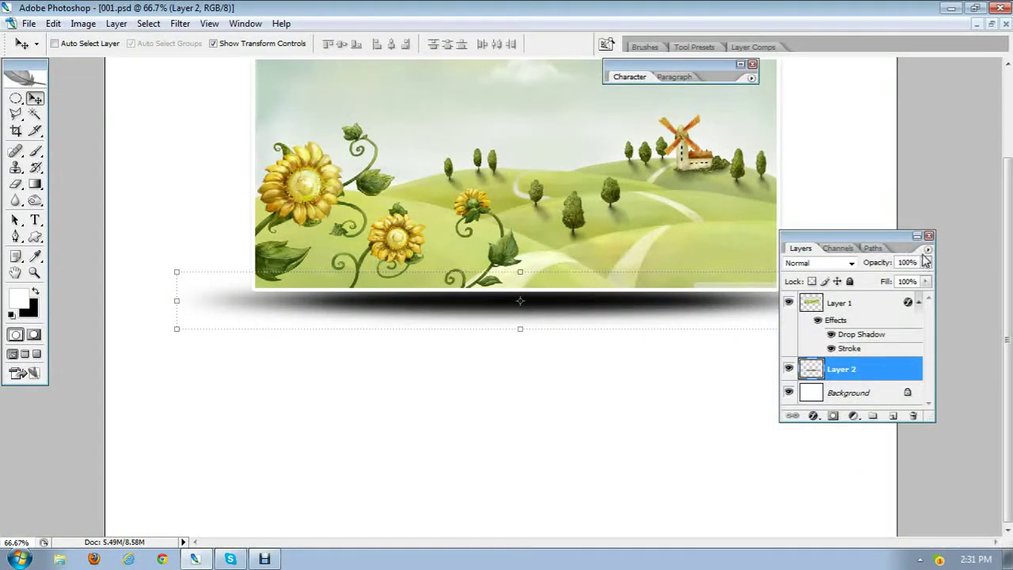
left_click_drag(926, 262, 920, 283)
Step: Add a Color Overlay layer style to Layer 2 using a very dark neutral grey
double_click(877, 375)
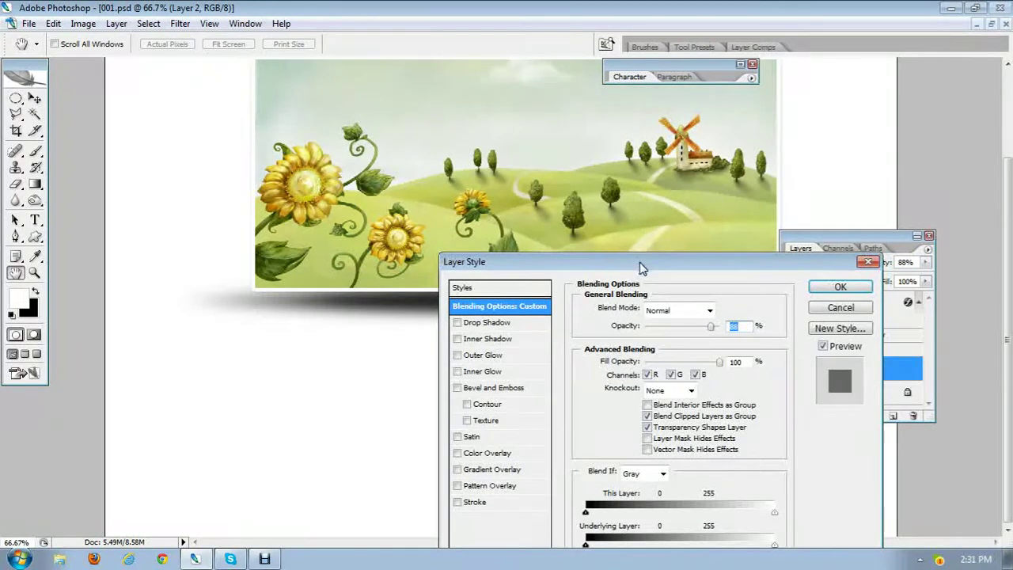
left_click_drag(638, 273, 835, 60)
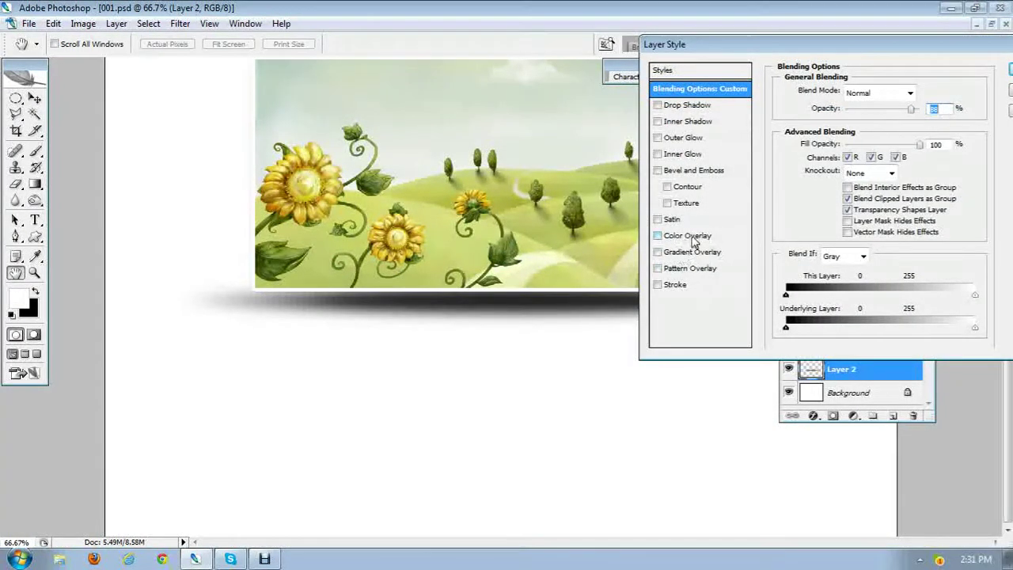
left_click_drag(845, 49, 771, 88)
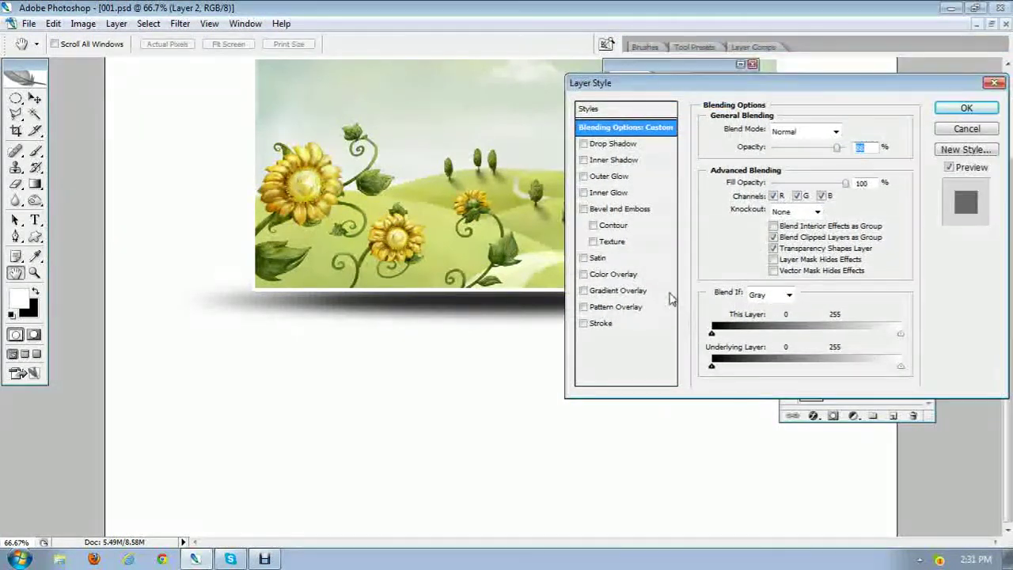
left_click(640, 274)
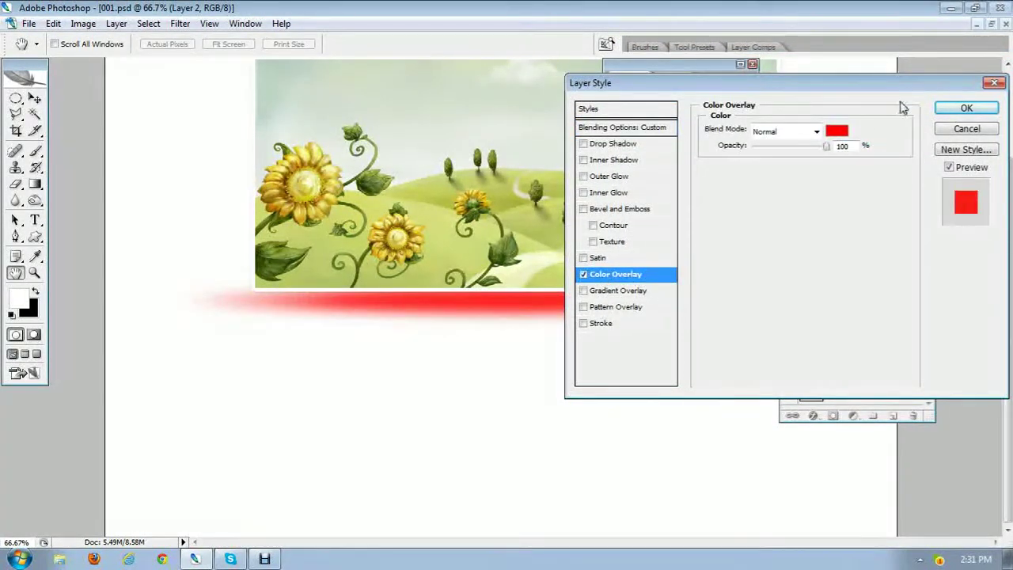
left_click(837, 130)
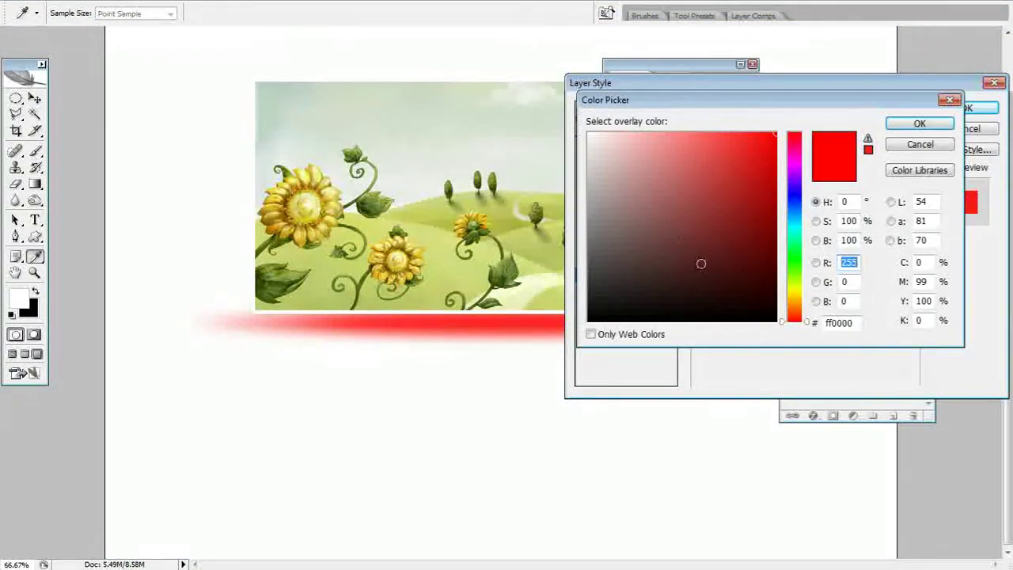
left_click(448, 264)
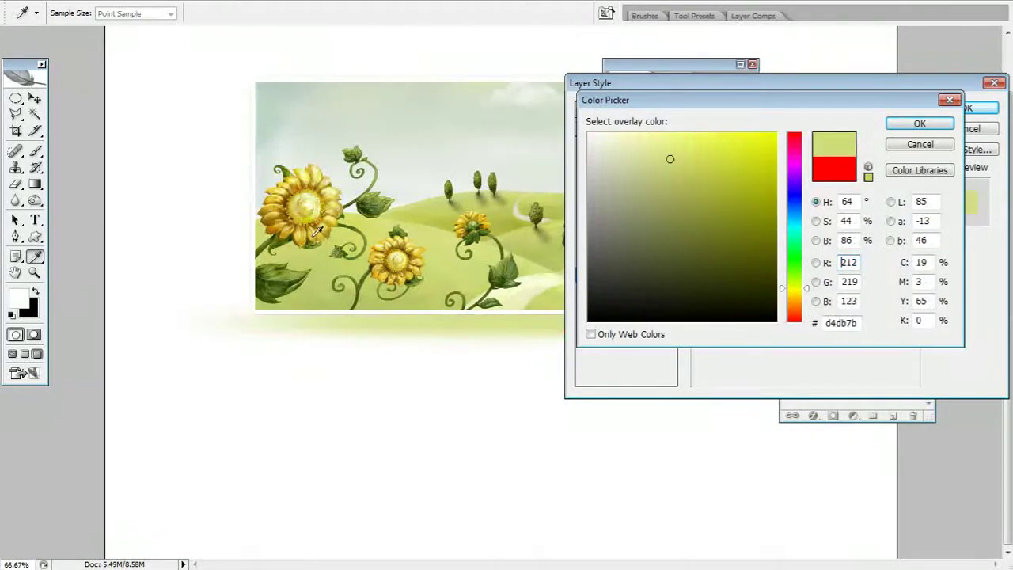
left_click_drag(677, 295, 774, 284)
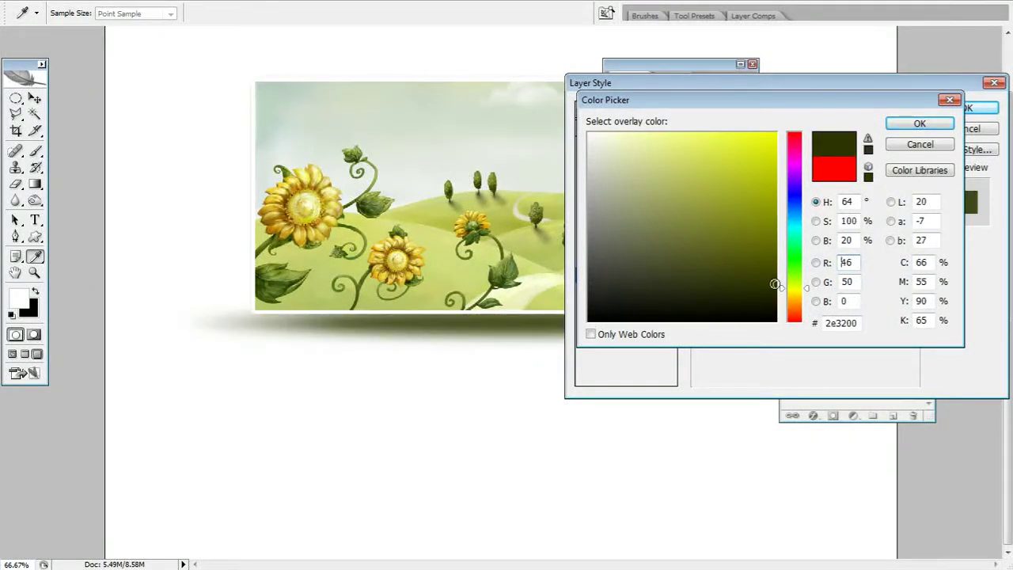
mouse_move(681, 269)
left_mouse_down()
mouse_move(586, 245)
mouse_move(586, 209)
mouse_move(567, 208)
left_mouse_up()
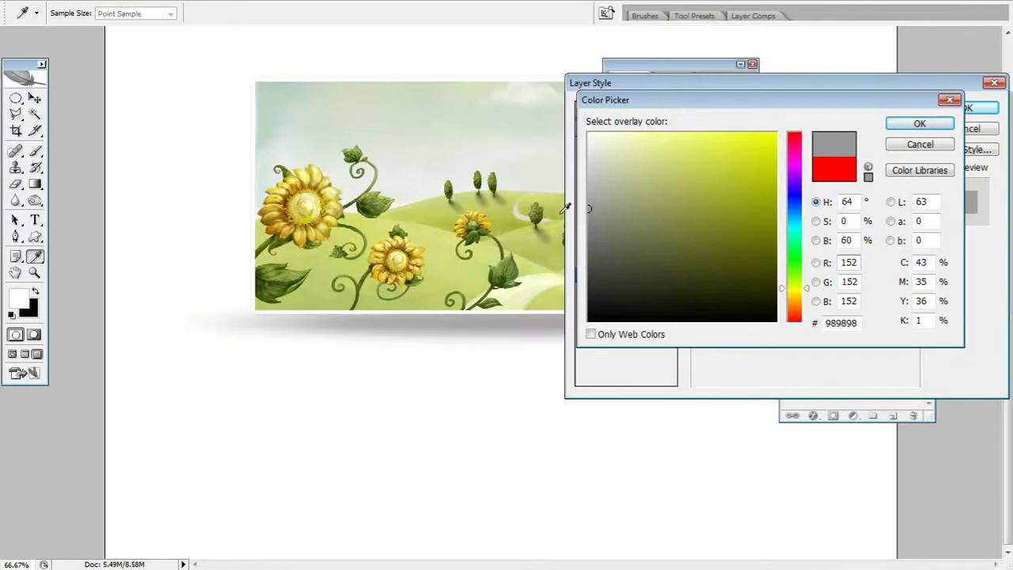
left_click(583, 280)
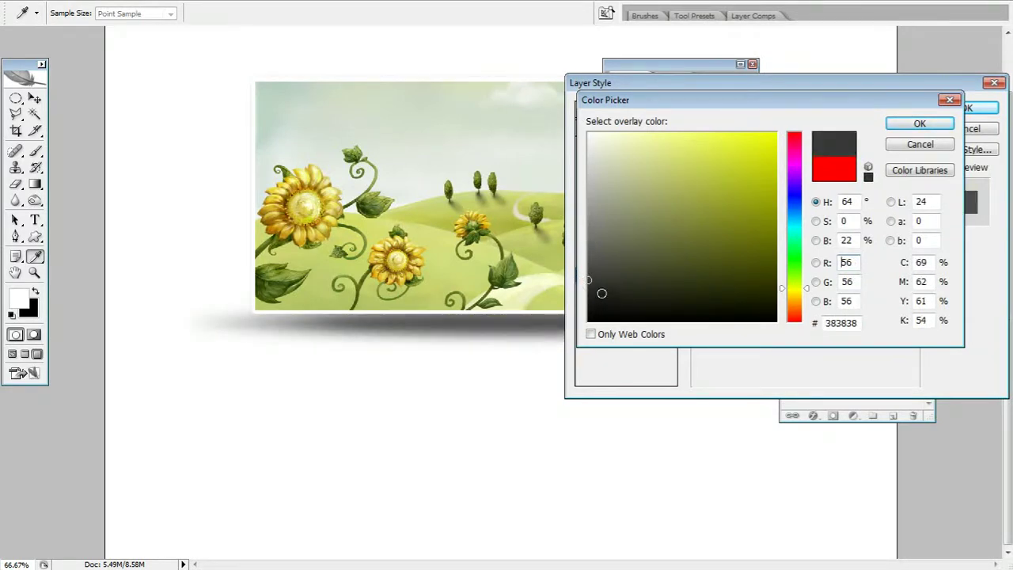
left_click(584, 286)
left_click(909, 127)
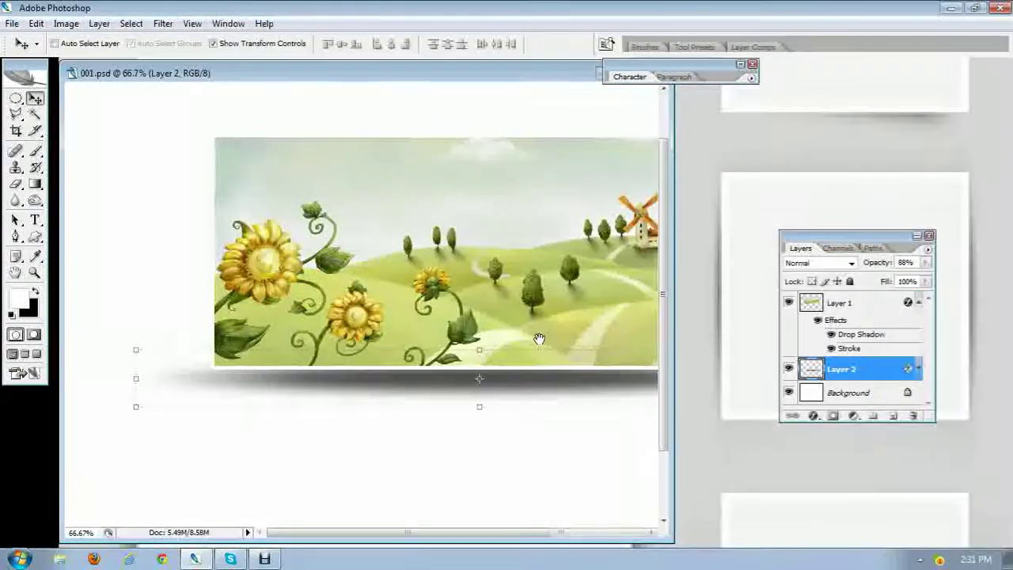
Step: Flatten the shadow on Layer 2 slightly and nudge it a little to the right with the transform controls
left_click_drag(539, 339, 446, 326)
left_click_drag(564, 75, 562, 90)
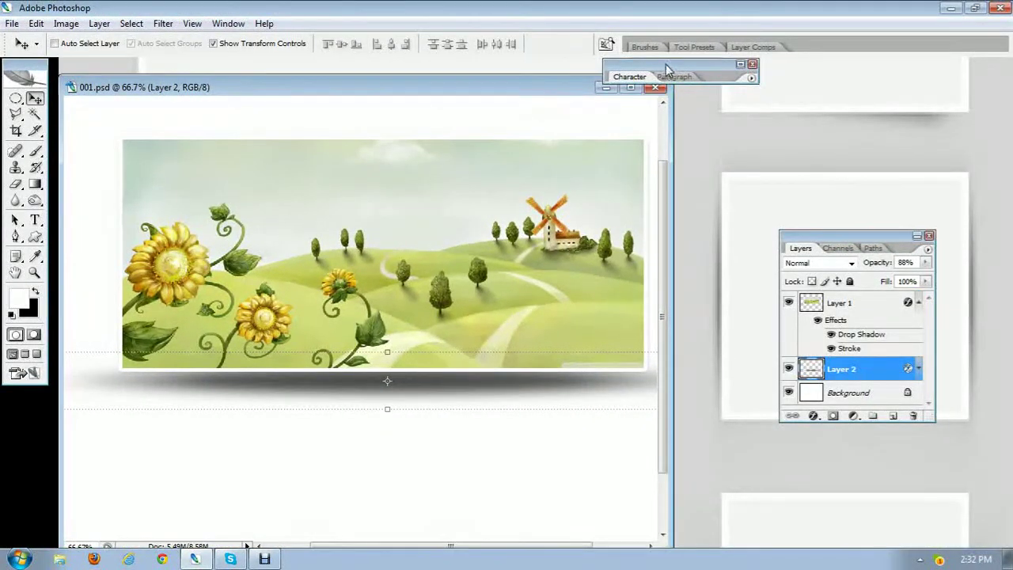
left_click_drag(666, 65, 736, 64)
left_click(630, 87)
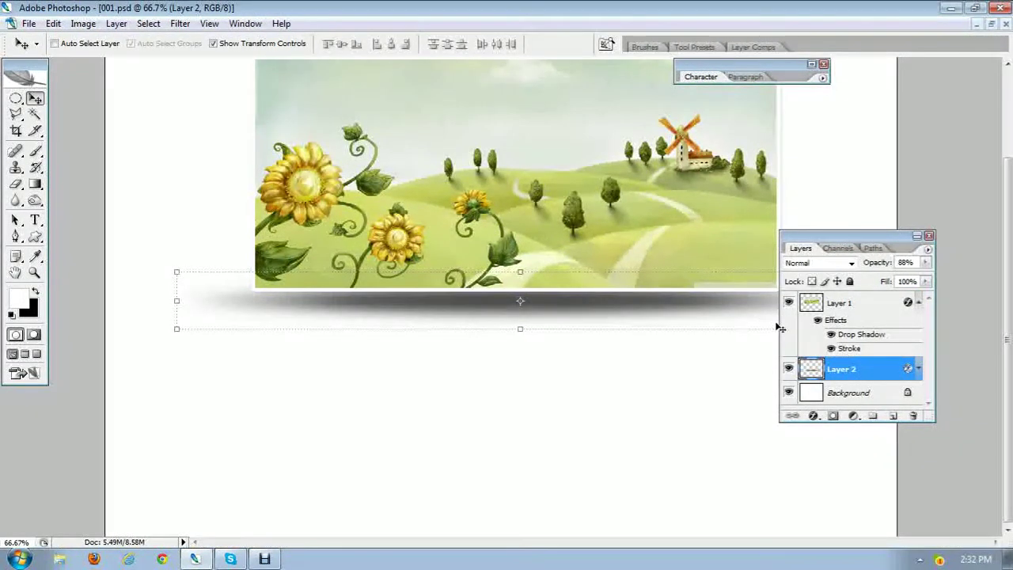
left_click_drag(521, 329, 495, 346)
key("Return")
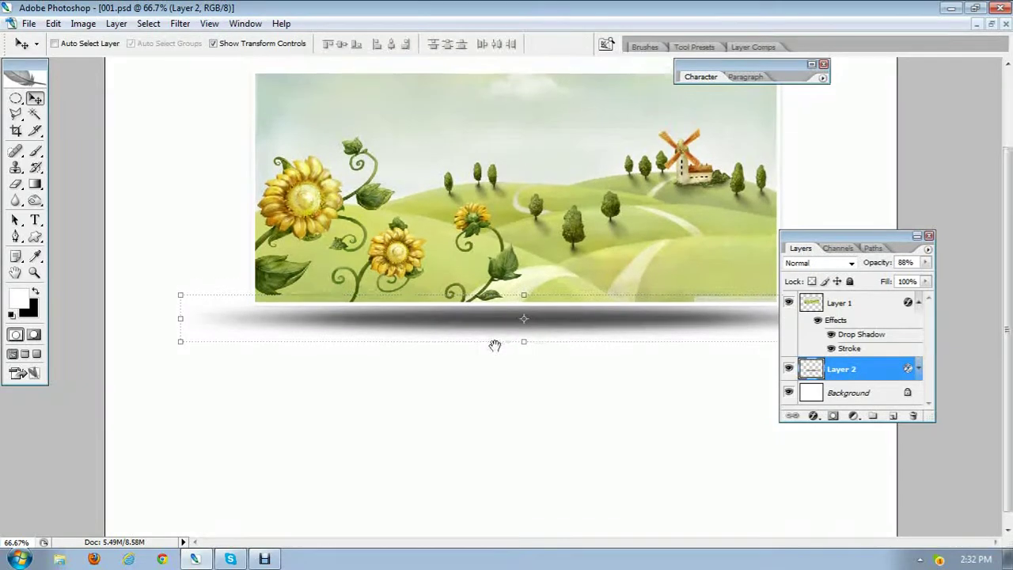
Step: Switch to the Elliptical Marquee tool, hide the Layers palette and examine the shadow beneath the framed image
left_click(16, 98)
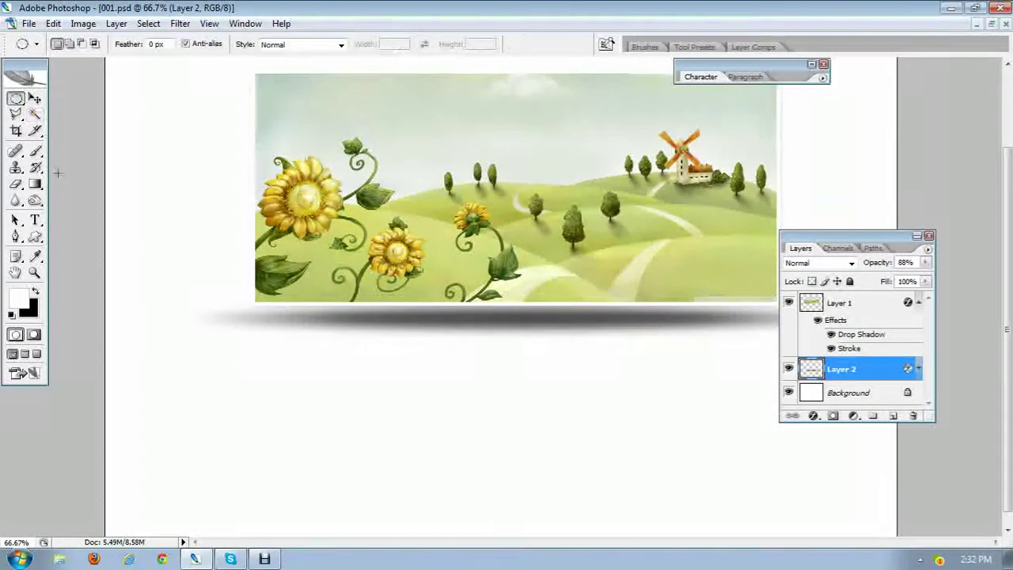
left_click_drag(862, 237, 907, 235)
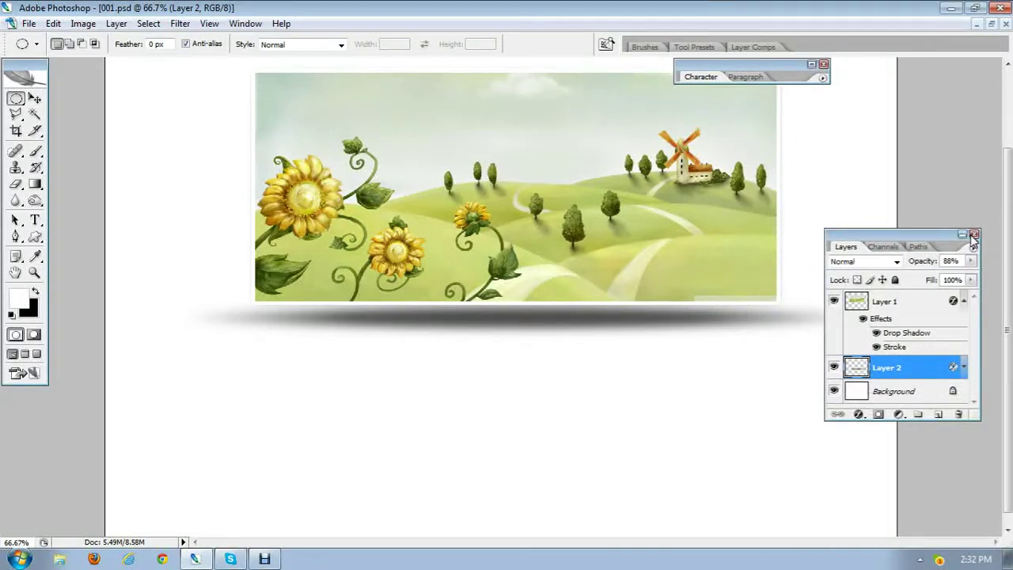
left_click(970, 233)
left_click_drag(659, 225, 622, 289)
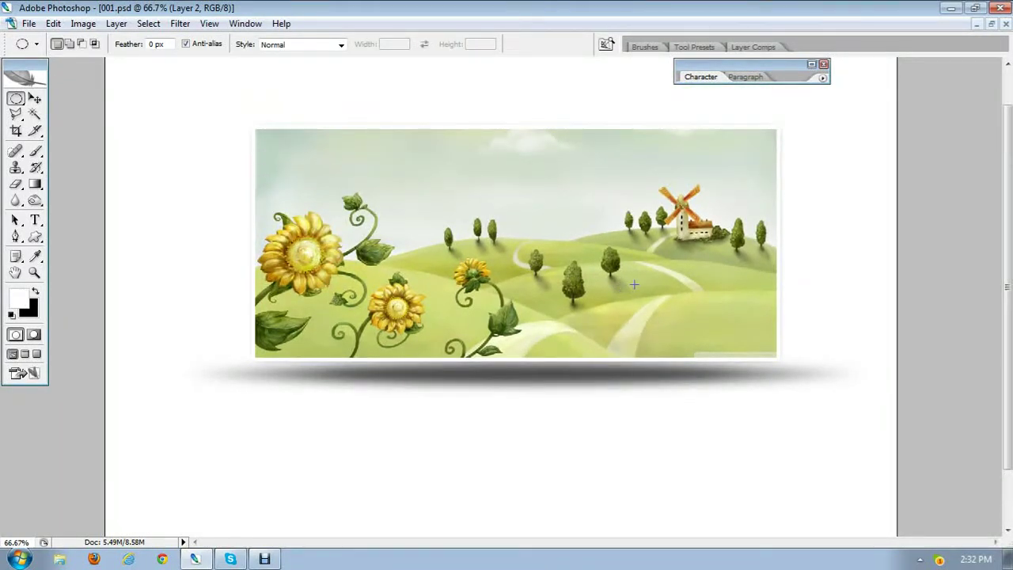
left_click_drag(635, 281, 608, 274)
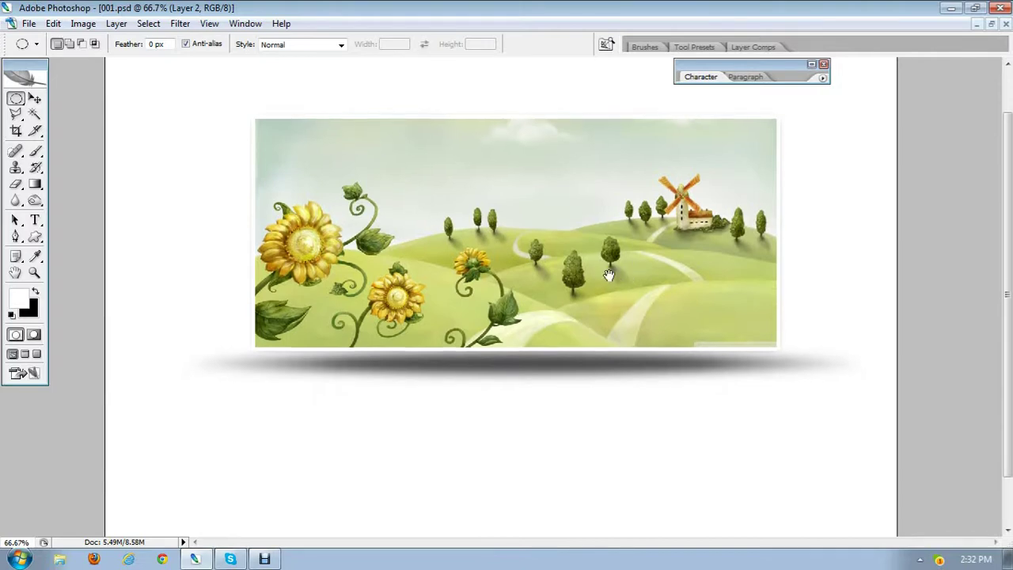